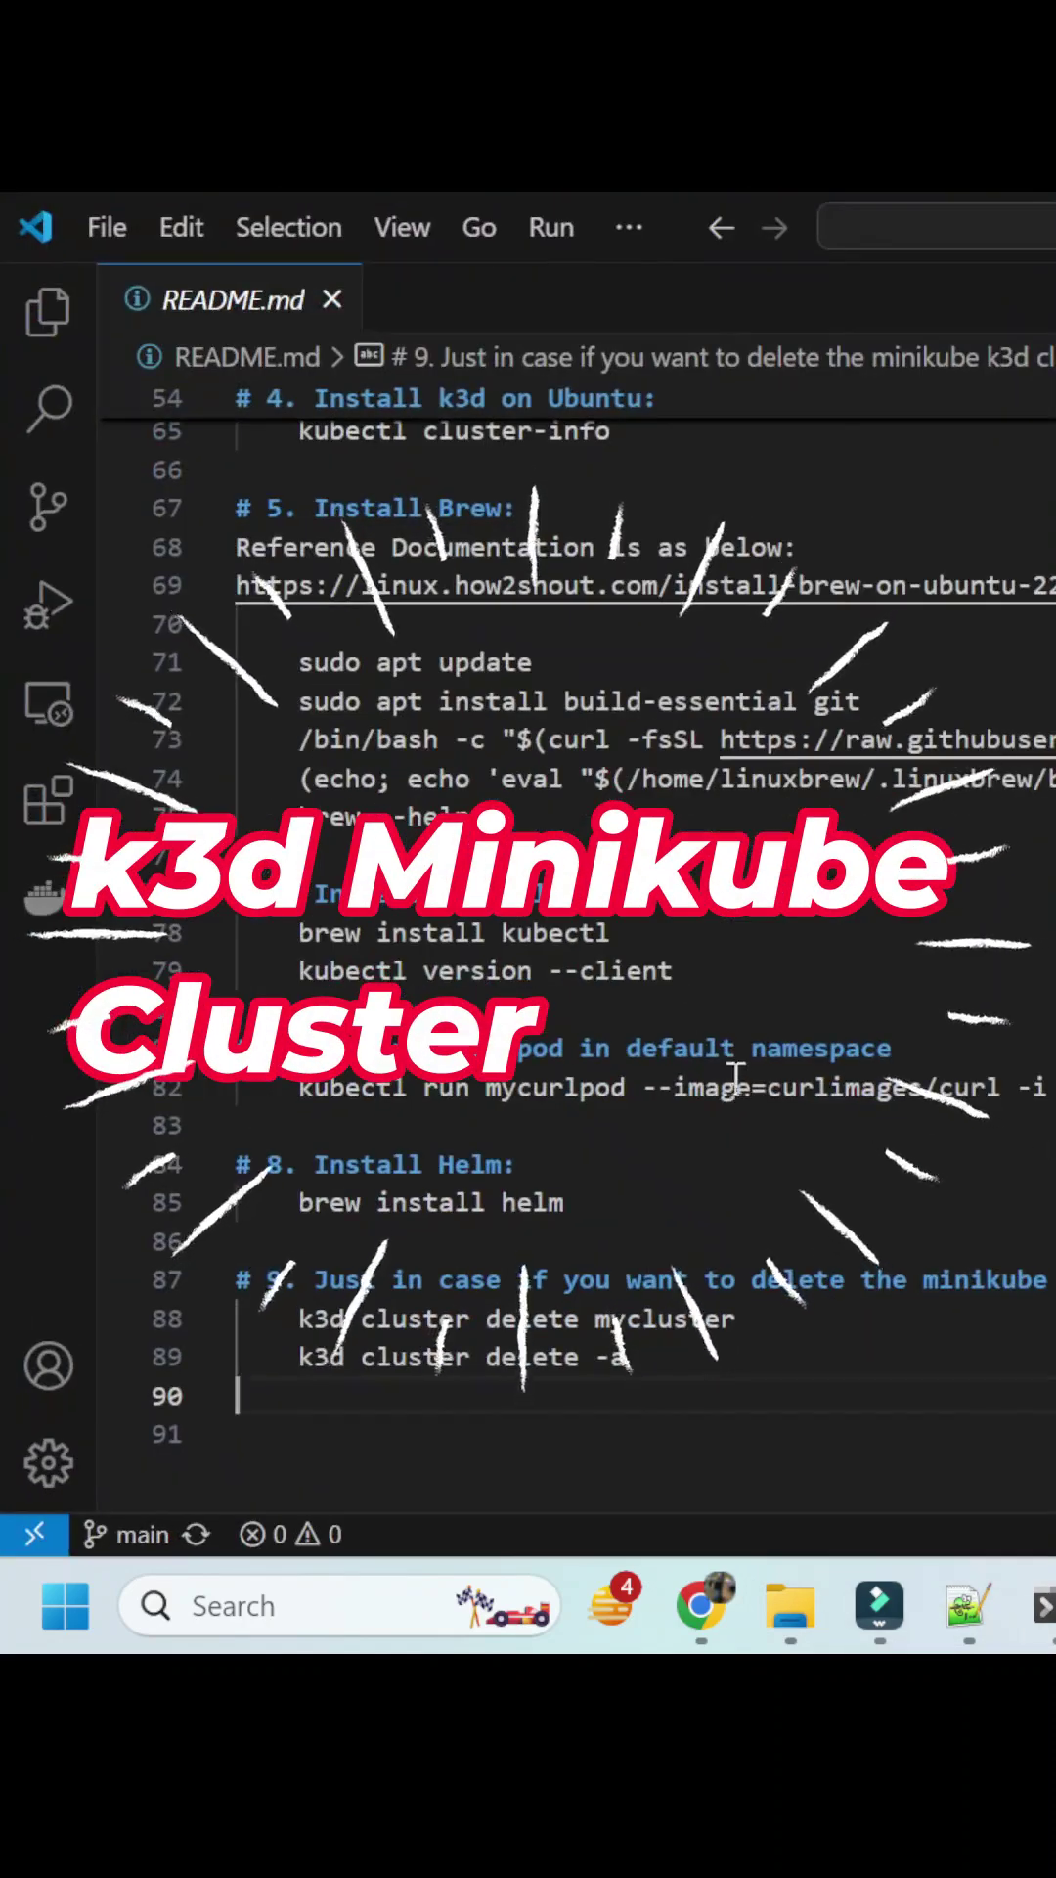
scroll(737, 1081, up, 6)
scroll(736, 1082, up, 4)
scroll(737, 1080, down, 5)
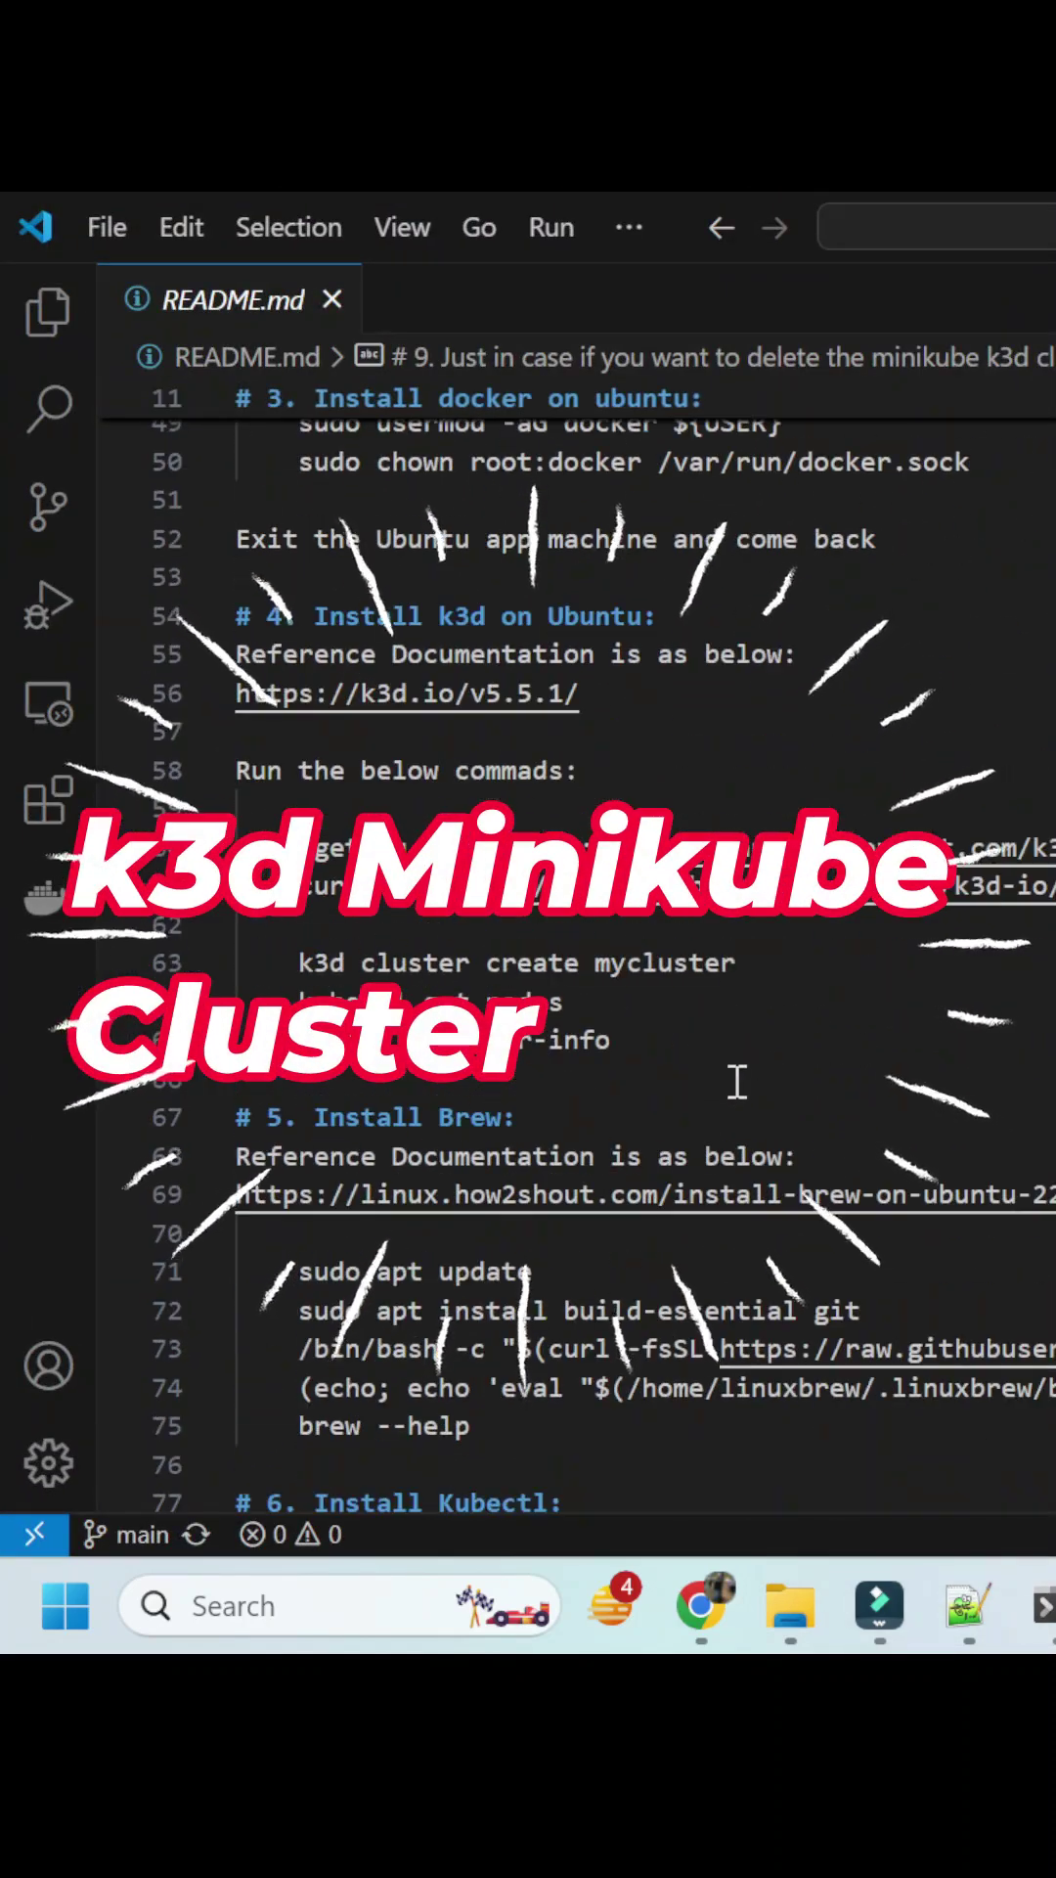
scroll(737, 1081, down, 1)
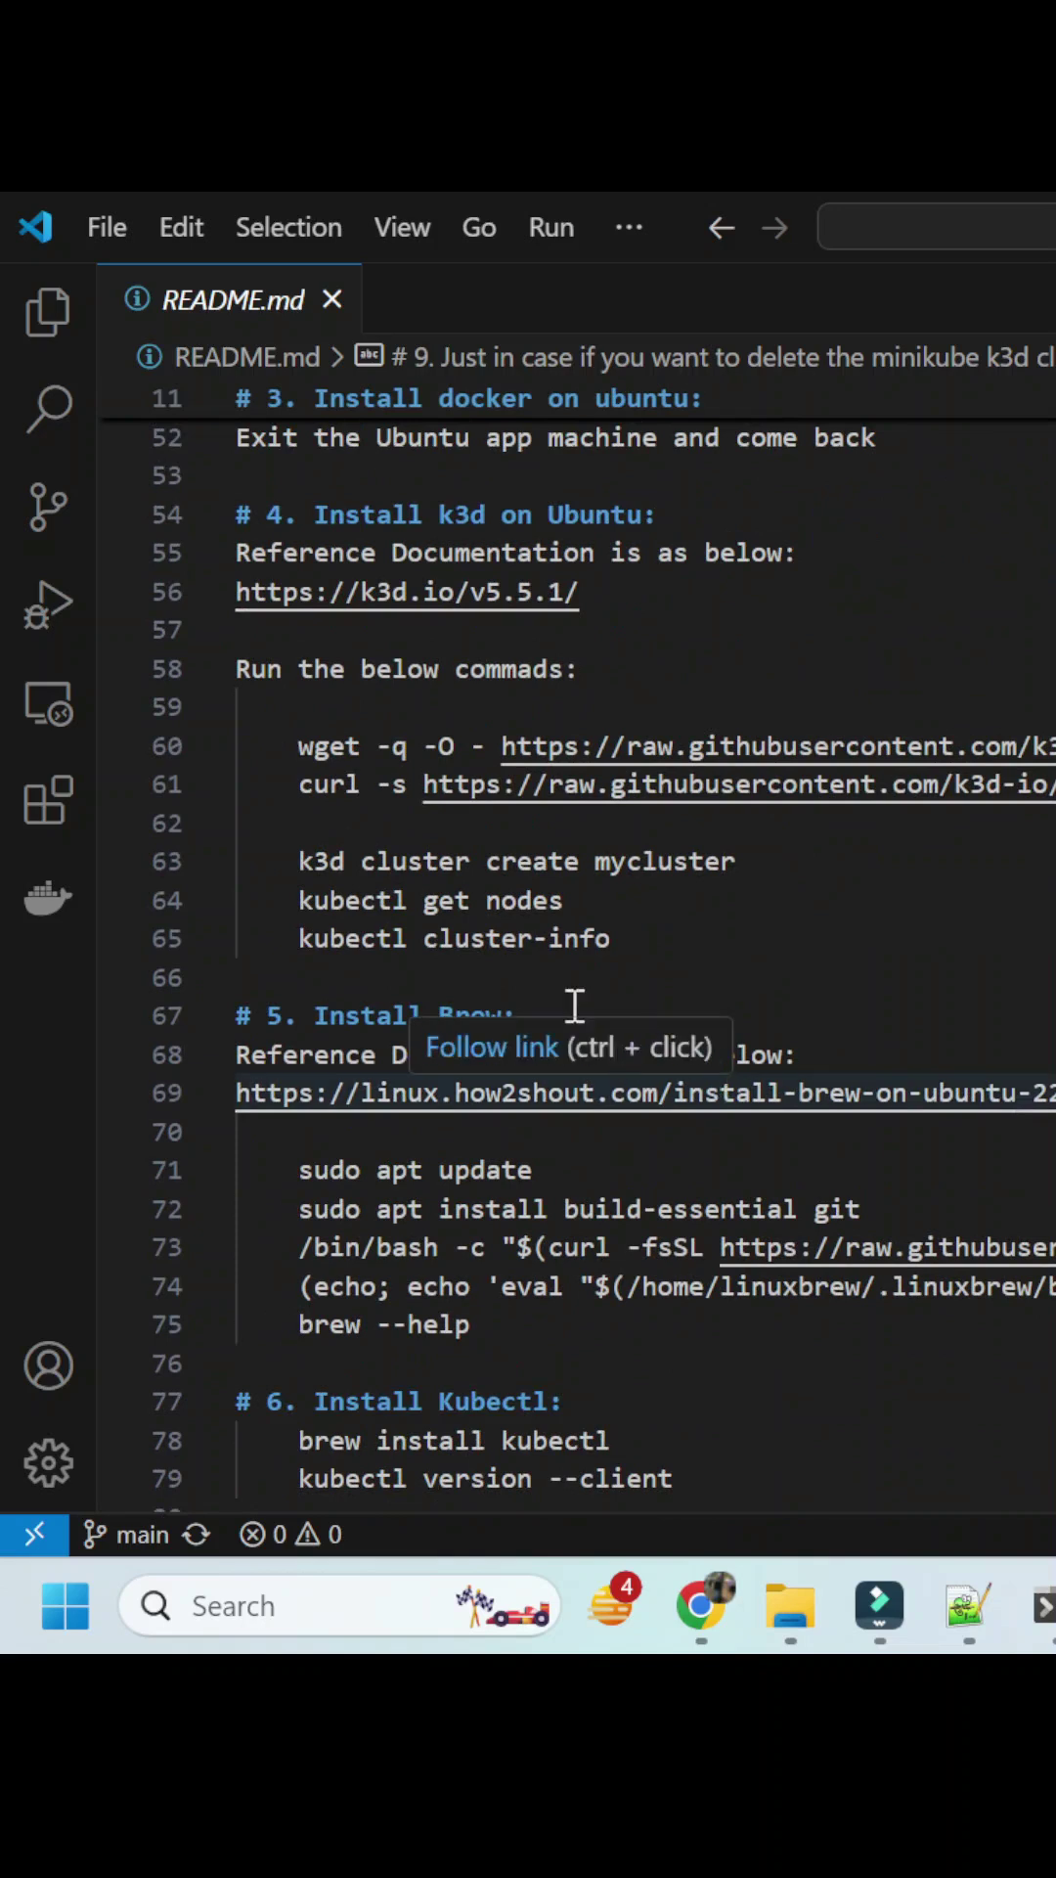
scroll(583, 823, up, 7)
scroll(582, 822, up, 6)
scroll(583, 822, up, 1)
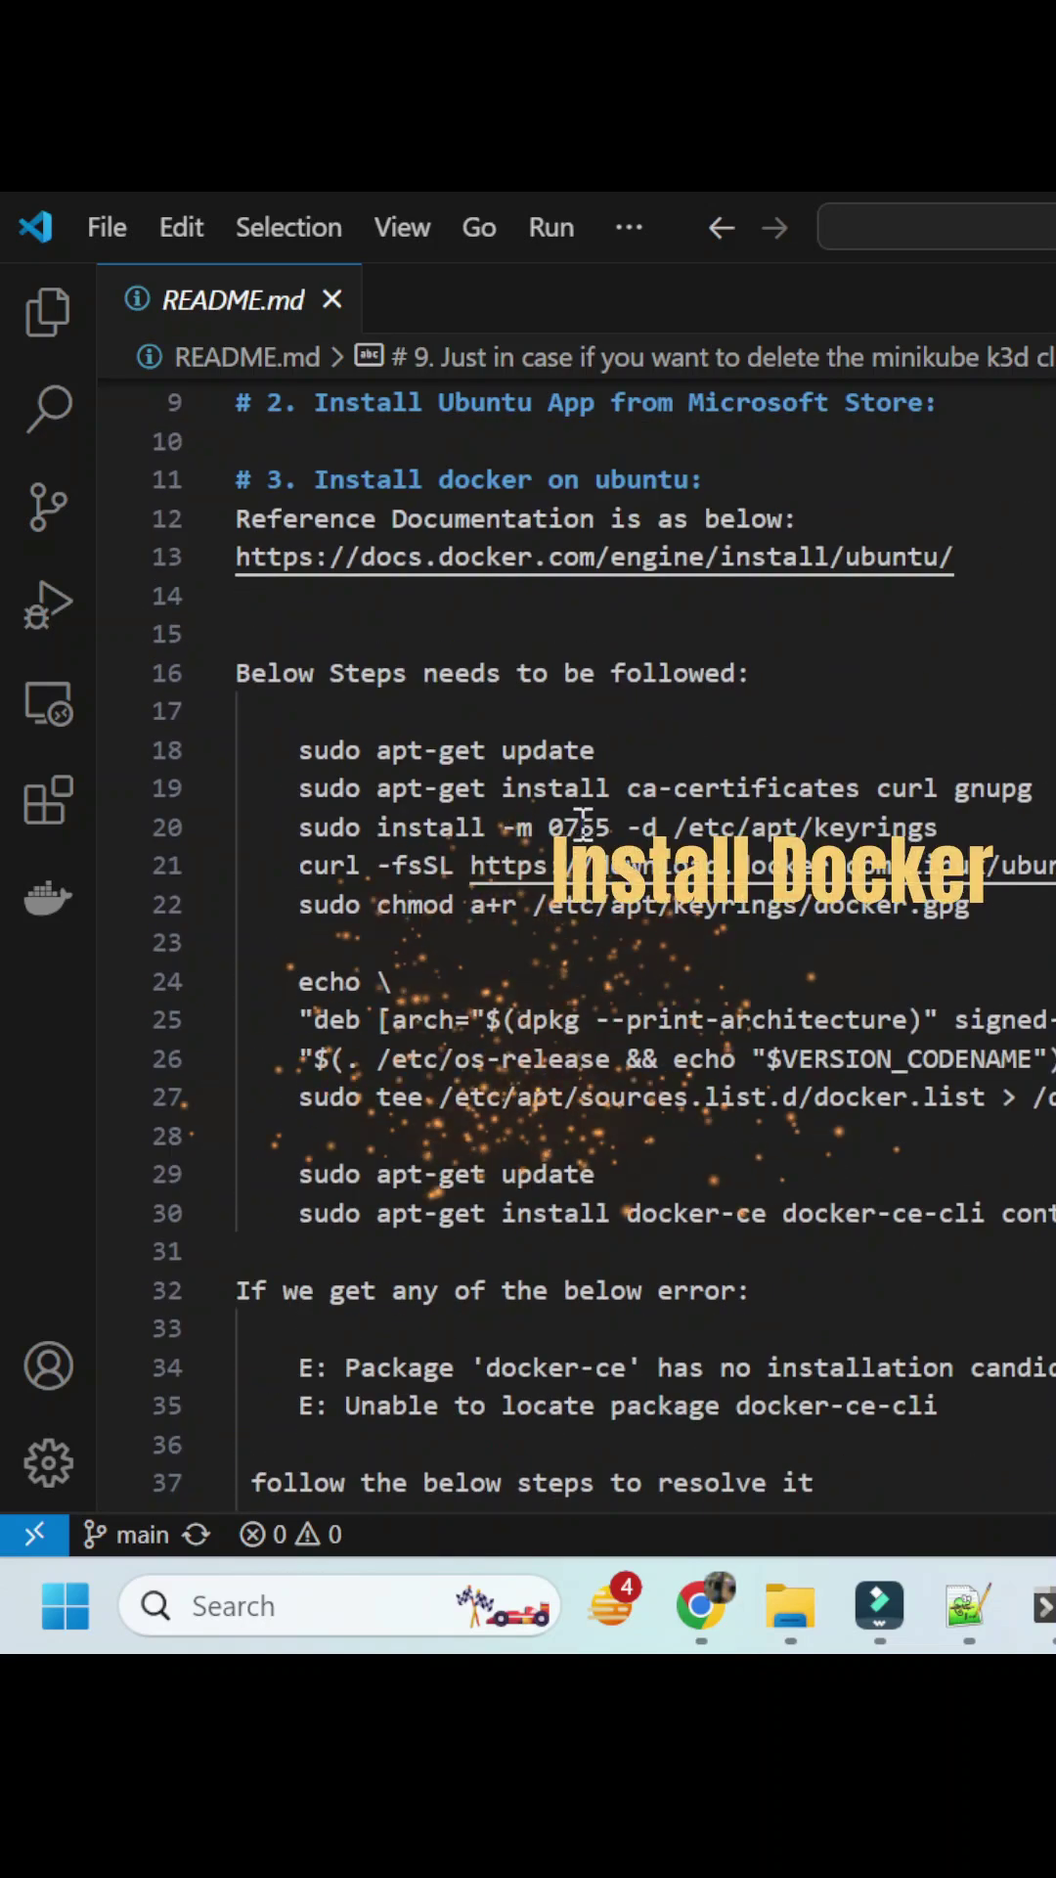
scroll(582, 821, down, 8)
scroll(587, 909, down, 2)
scroll(593, 1010, down, 3)
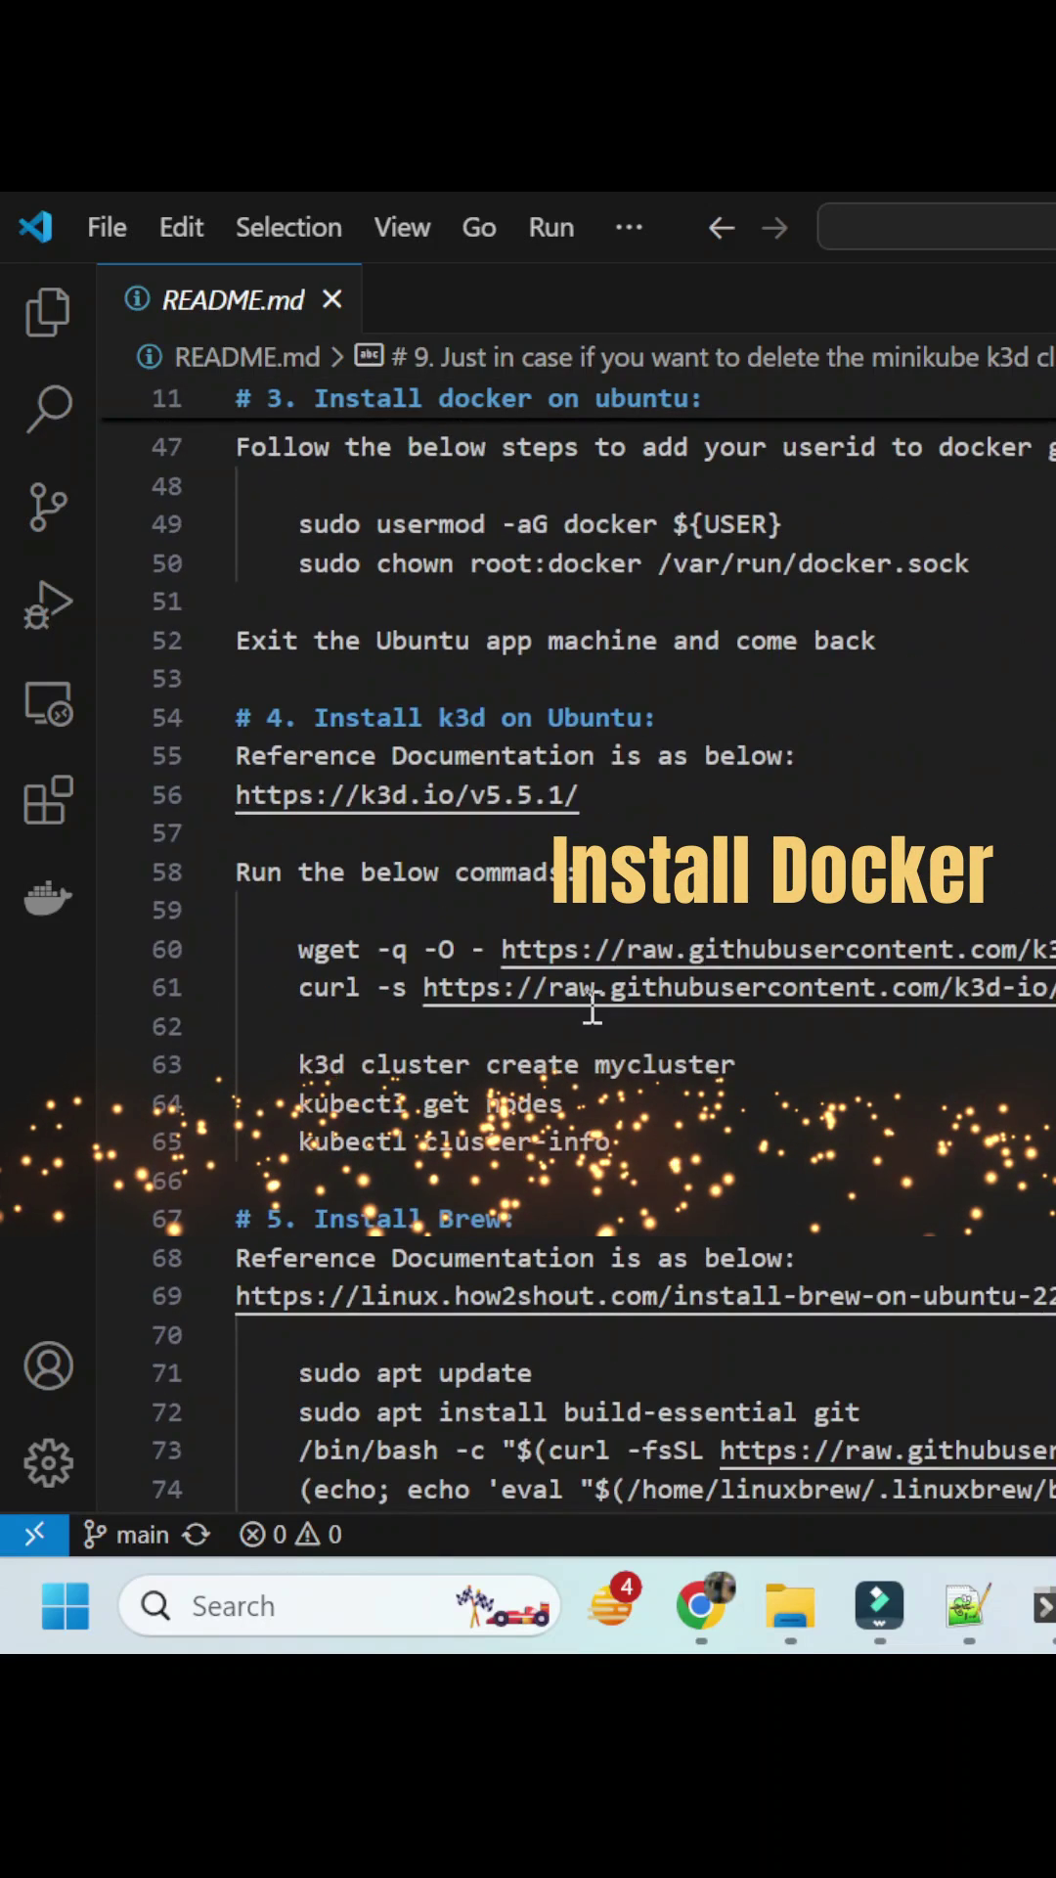
Copy the README's k3d cluster create mycluster command and run it in the Ubuntu terminal.
triple_click(552, 1069)
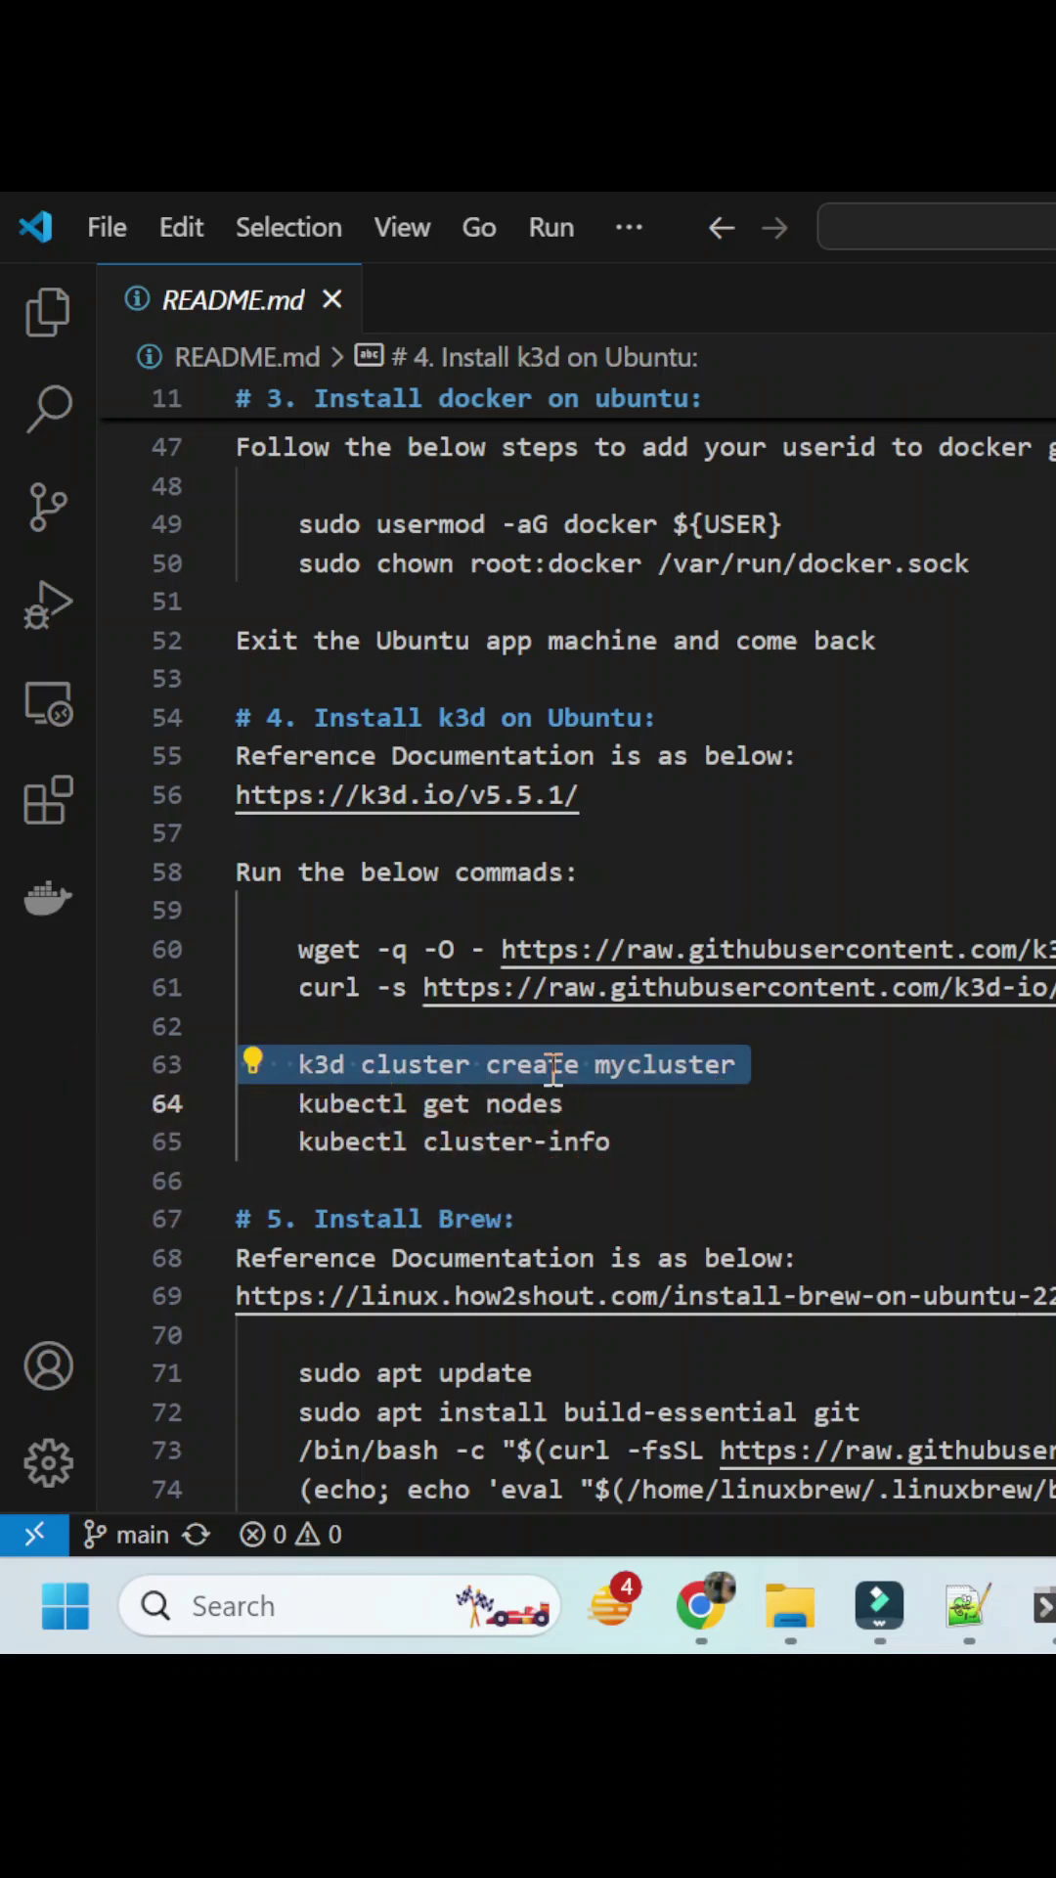
key(ctrl+c)
key(alt+Tab)
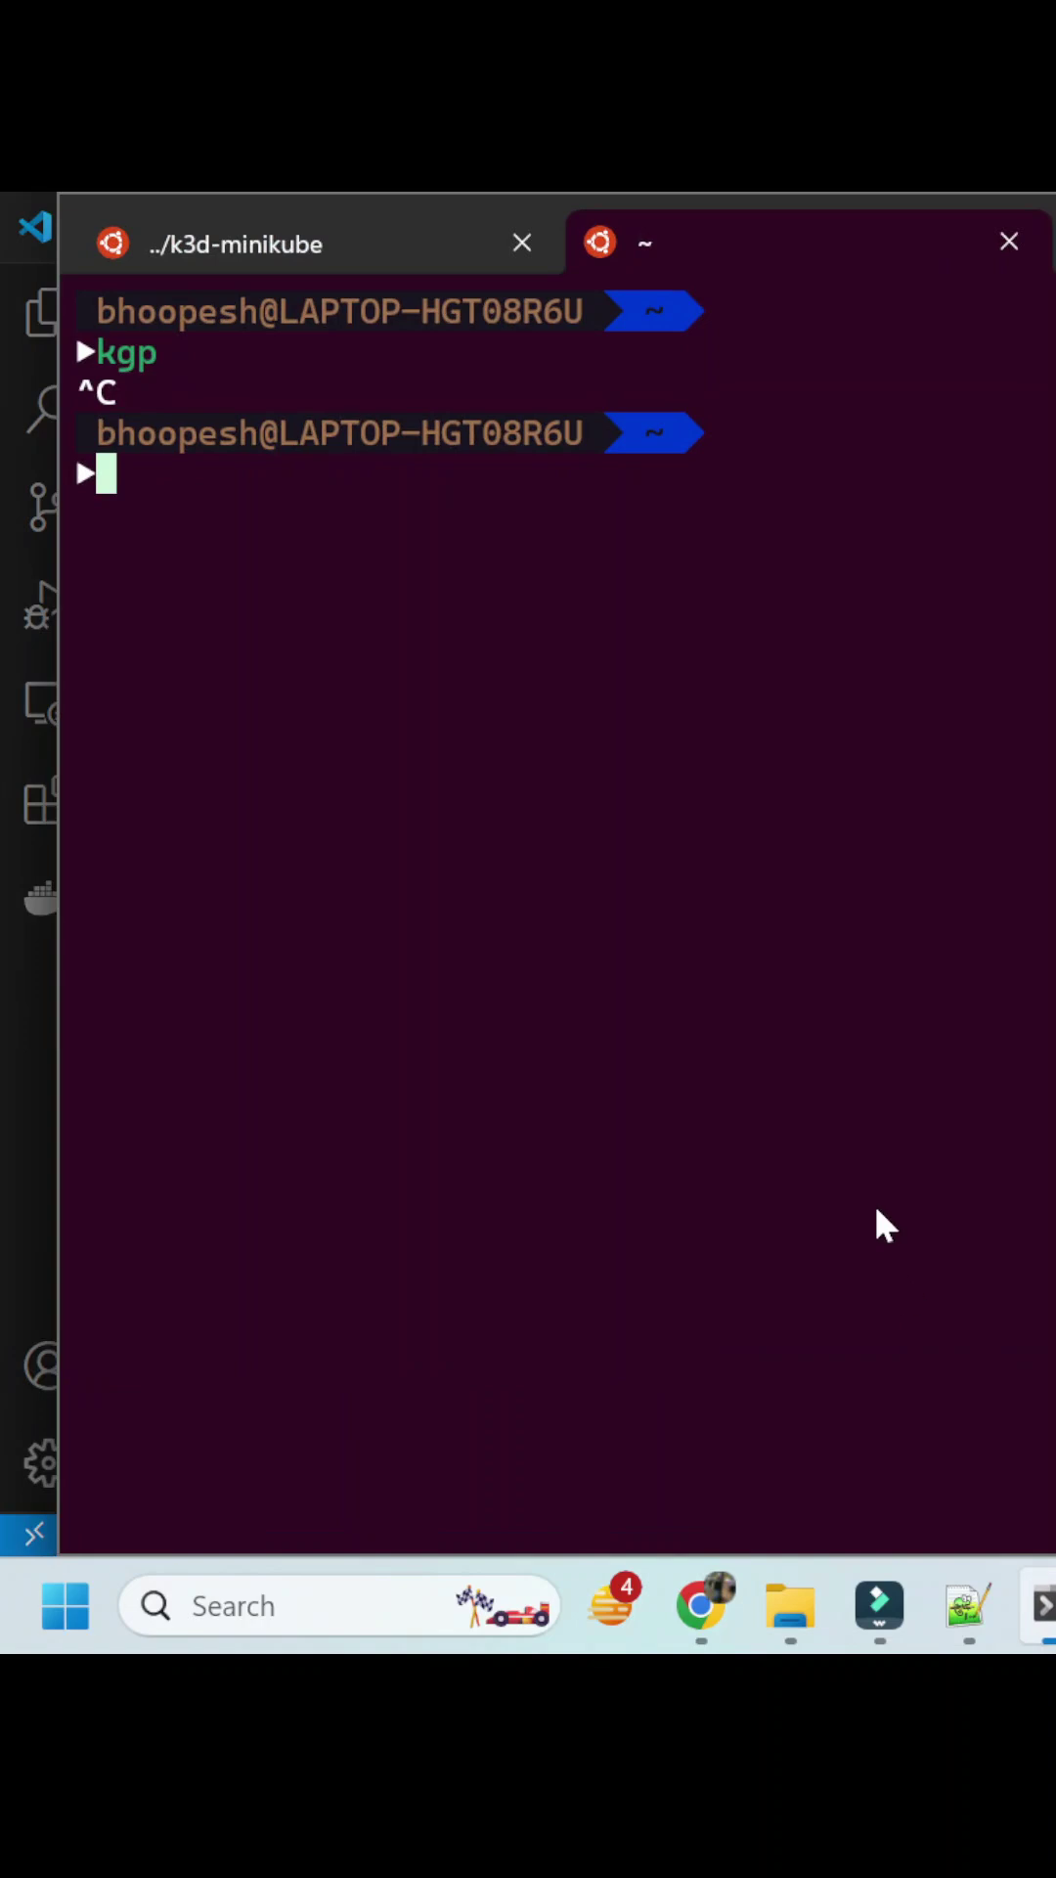
key(ctrl+v)
key(Return)
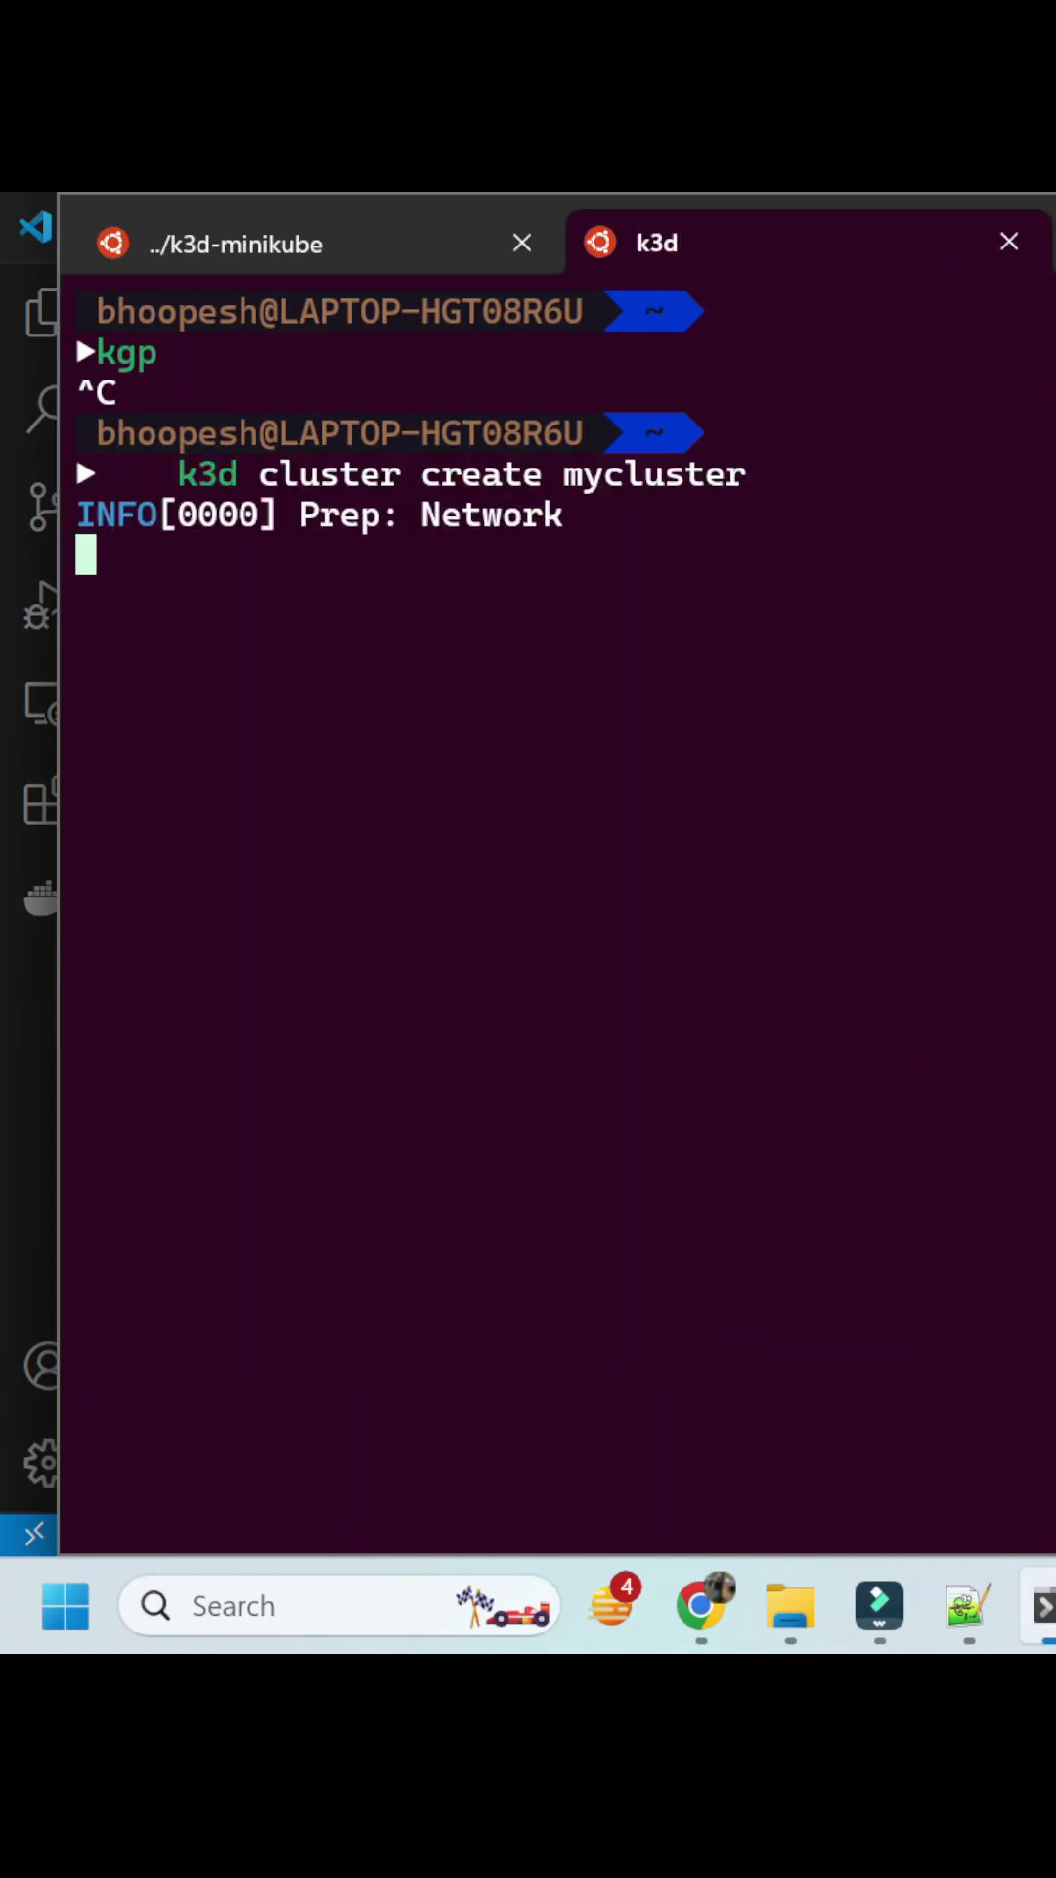
key(alt+Tab)
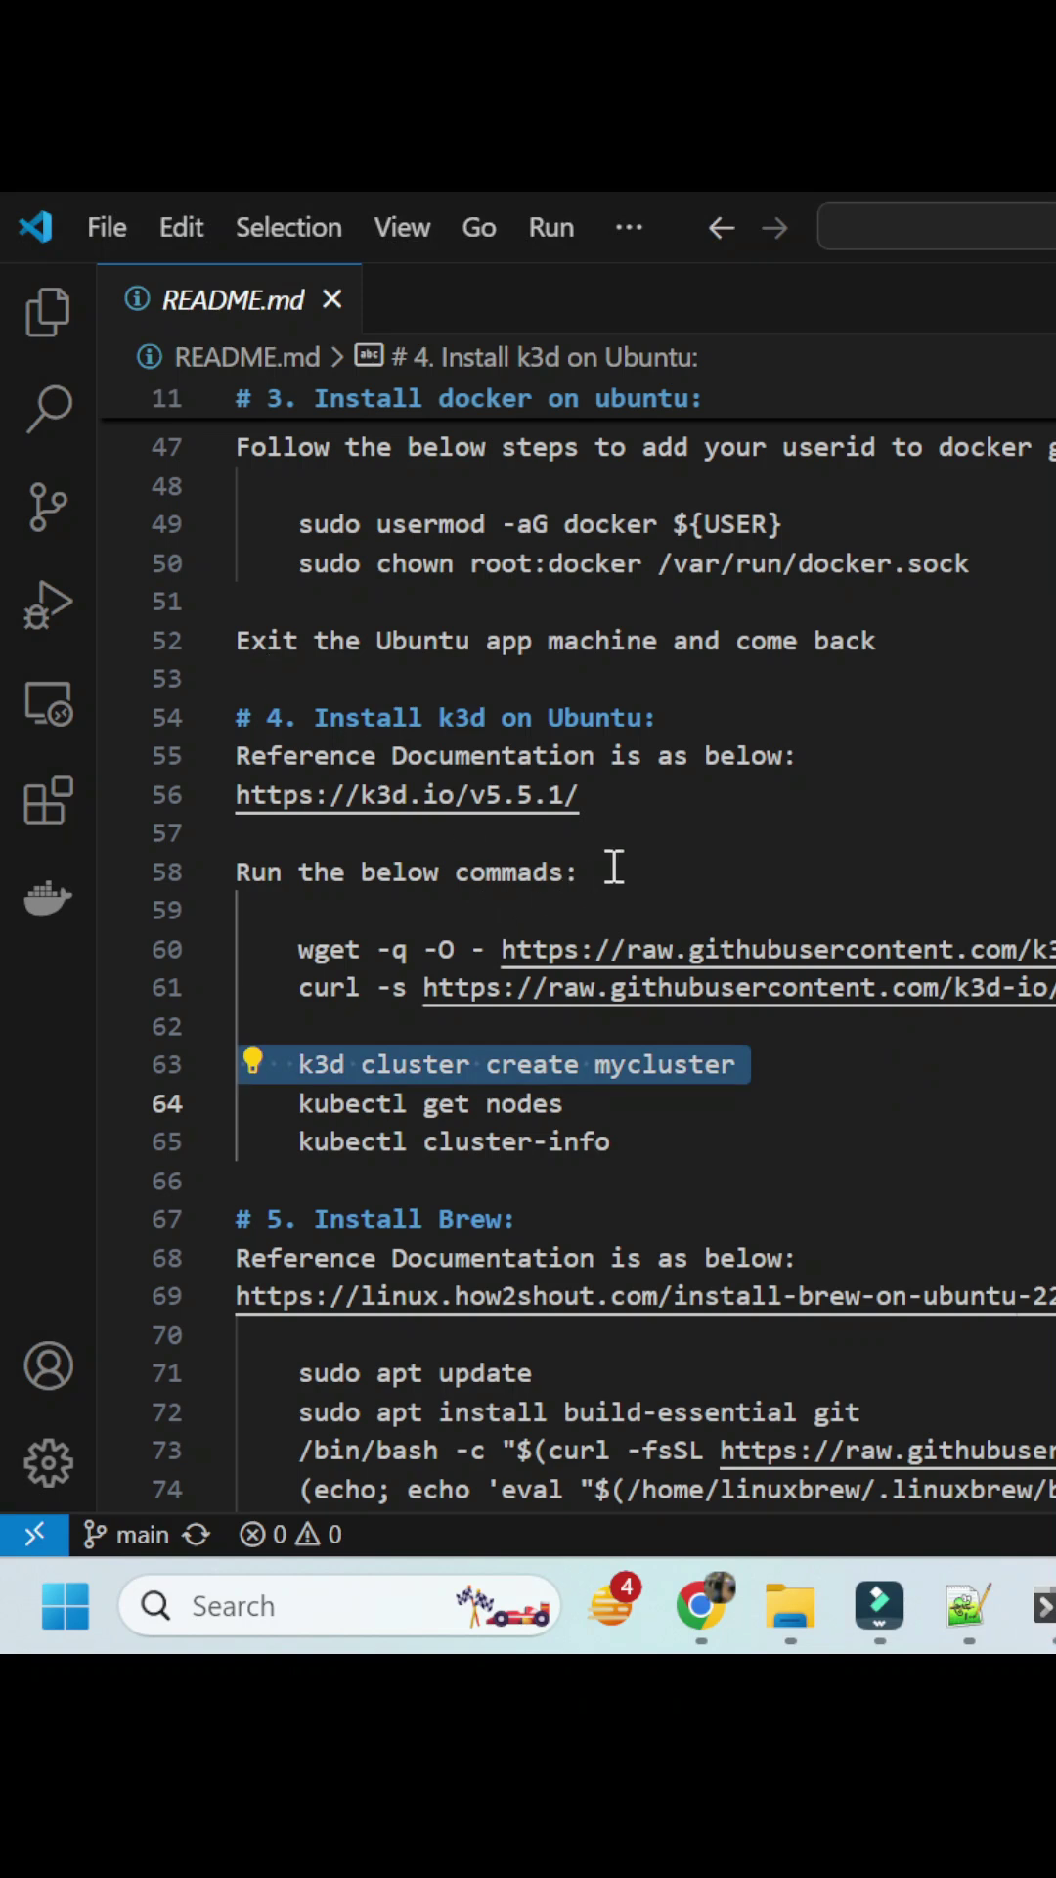
scroll(610, 856, up, 4)
scroll(610, 854, up, 4)
scroll(609, 856, up, 4)
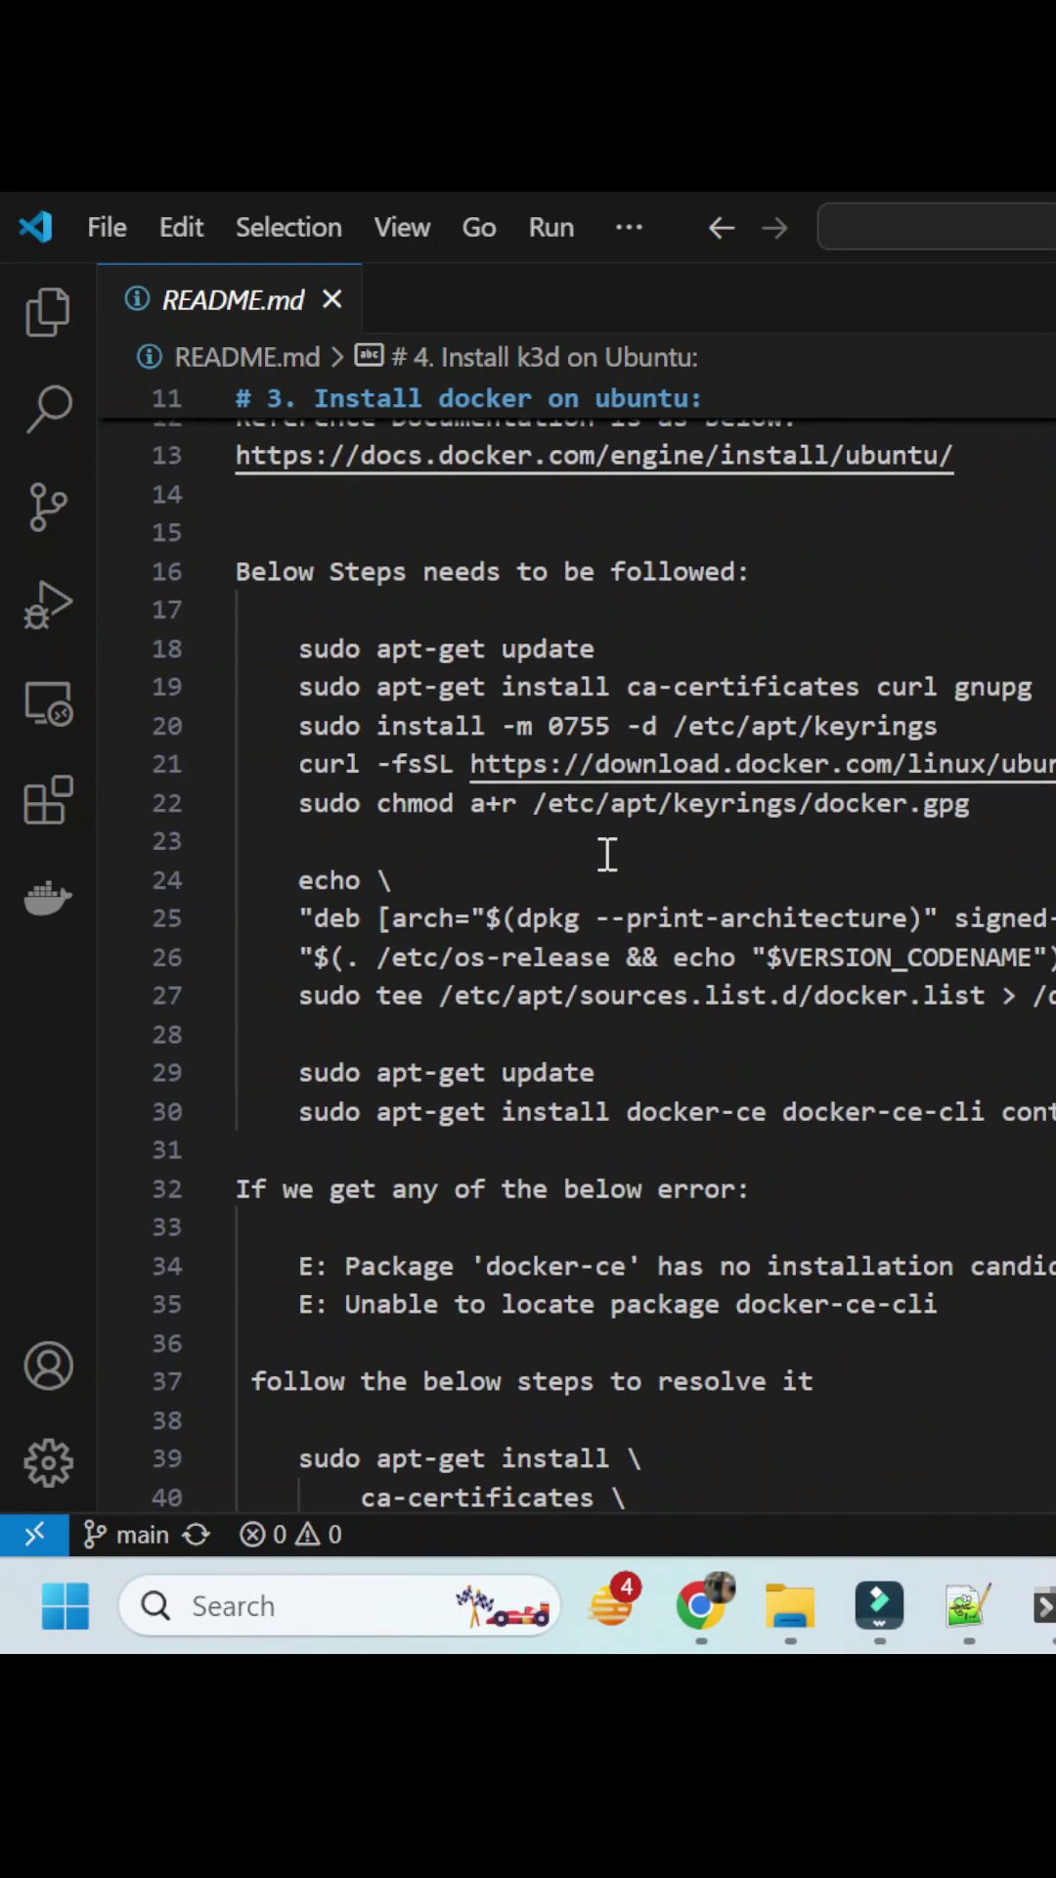
scroll(610, 856, down, 4)
scroll(585, 866, down, 5)
scroll(642, 960, down, 2)
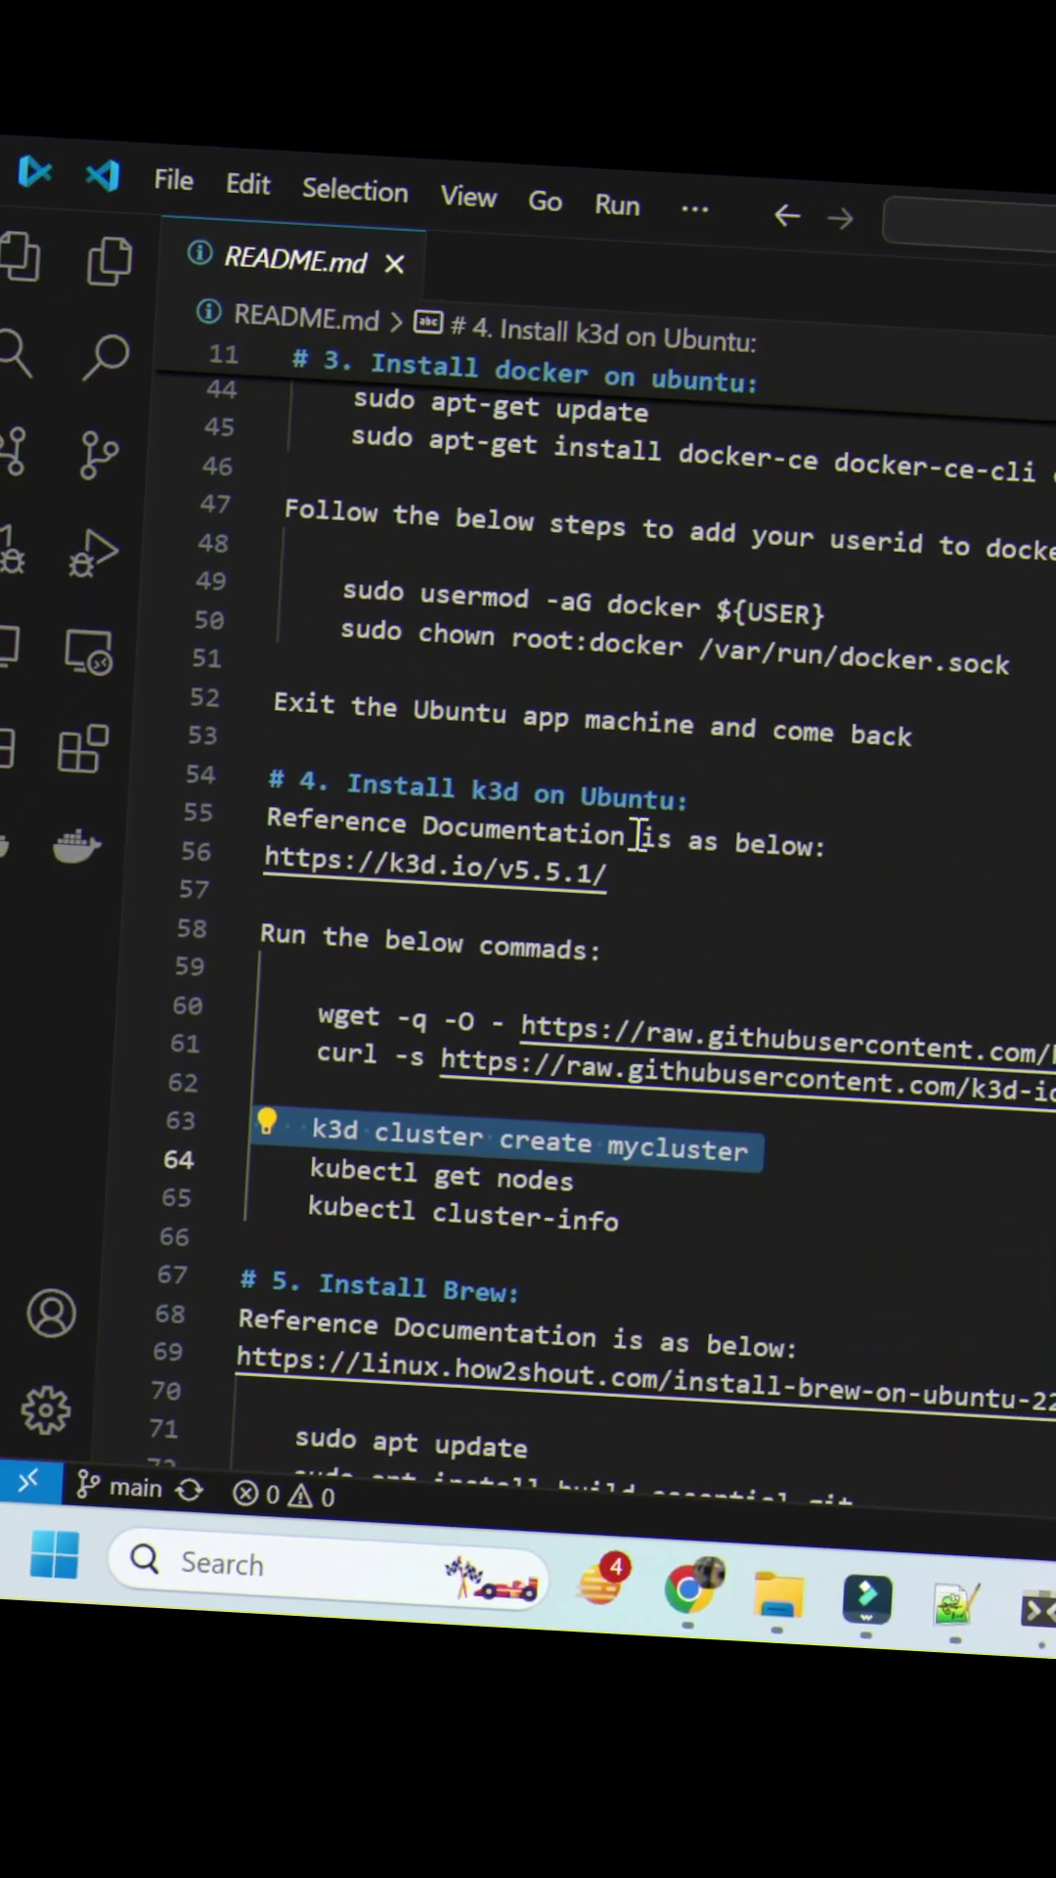
scroll(638, 838, down, 1)
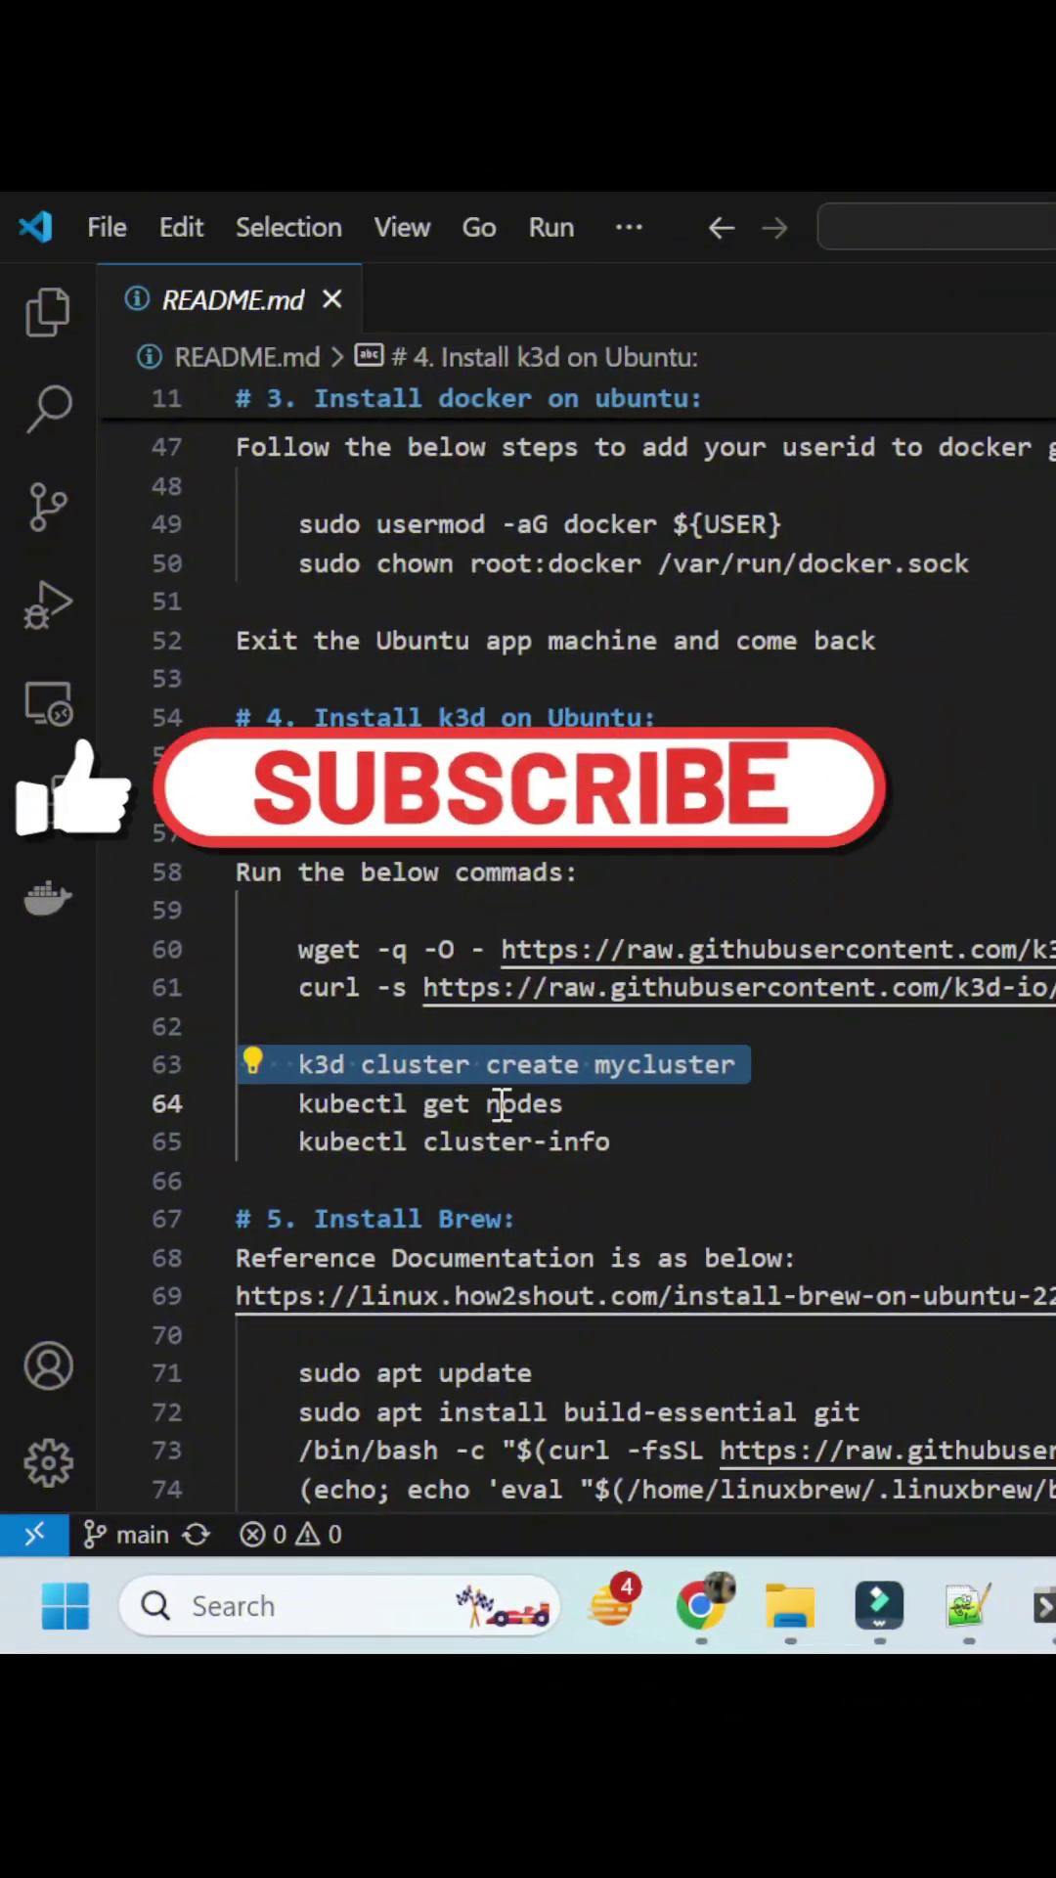
key(alt+Tab)
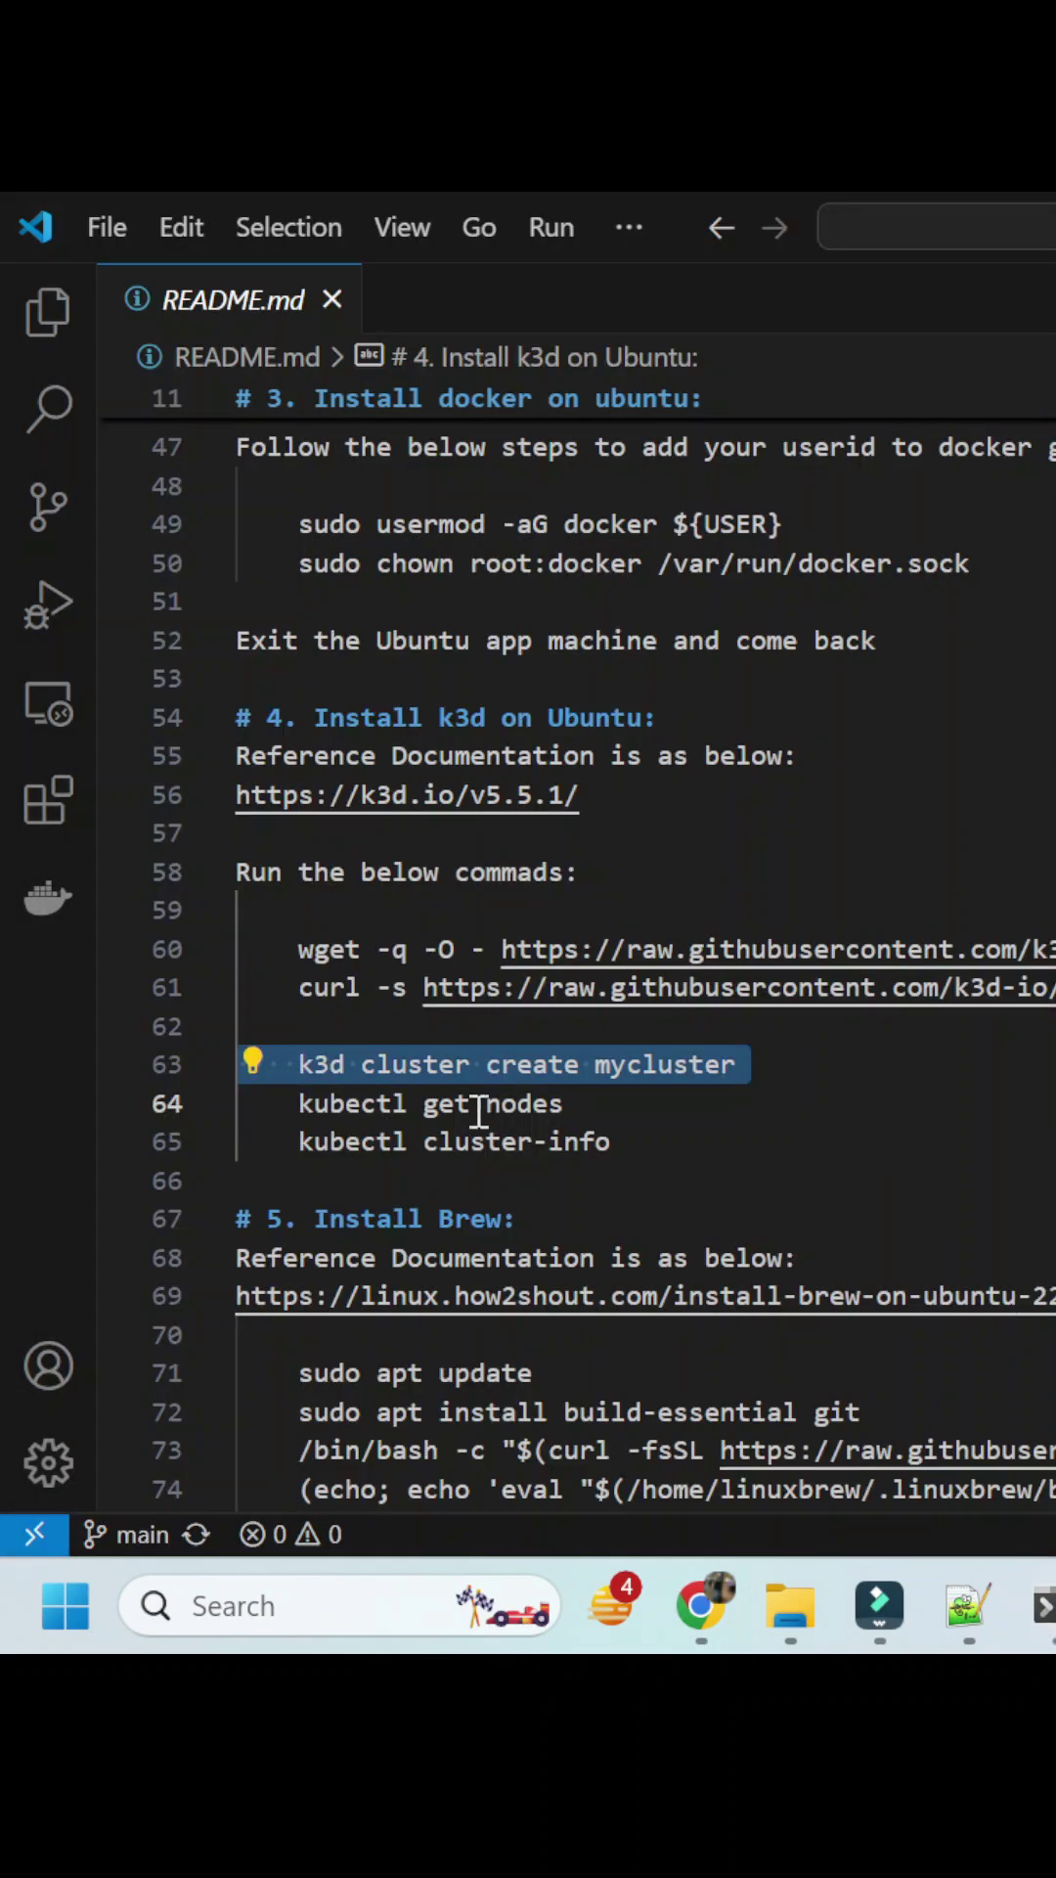
Run kubectl get nodes to see k3d-mycluster-server-0 Ready, then kubectl cluster-info.
click(424, 1139)
triple_click(407, 1110)
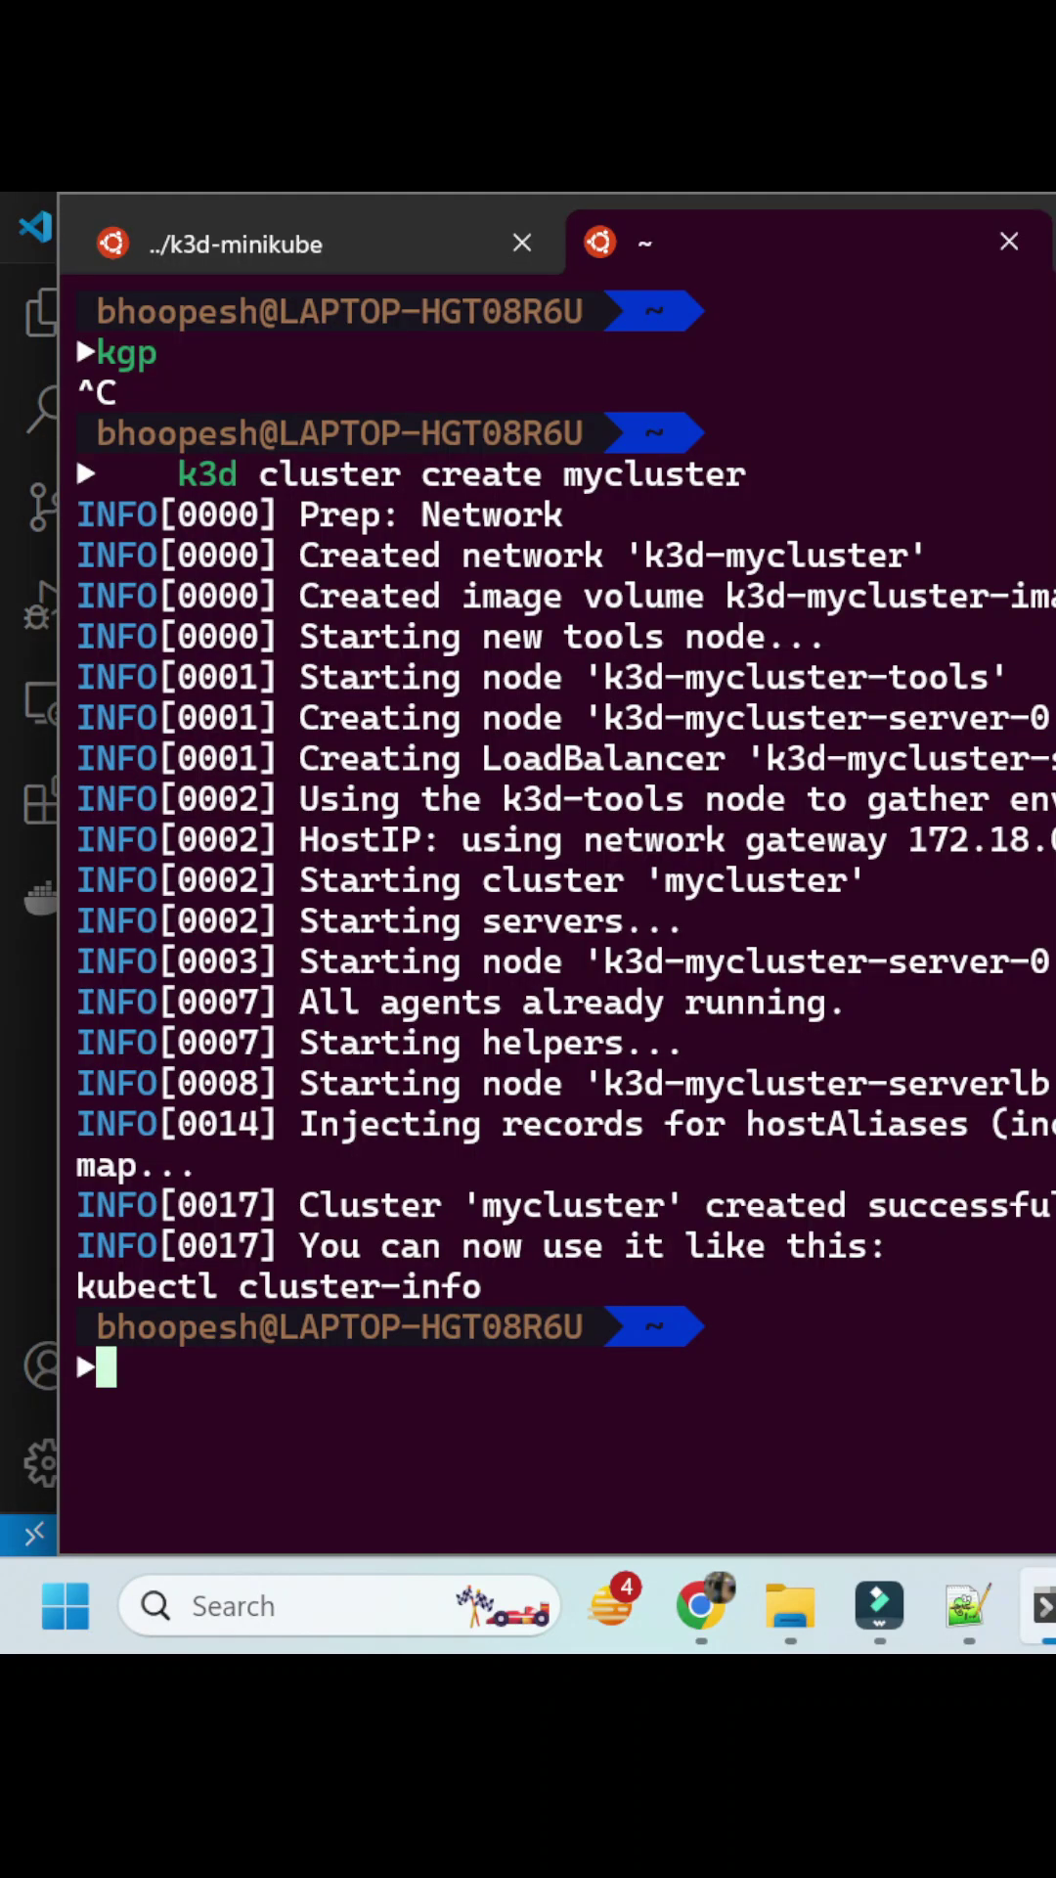
text(kubectl get nodes)
key(Return)
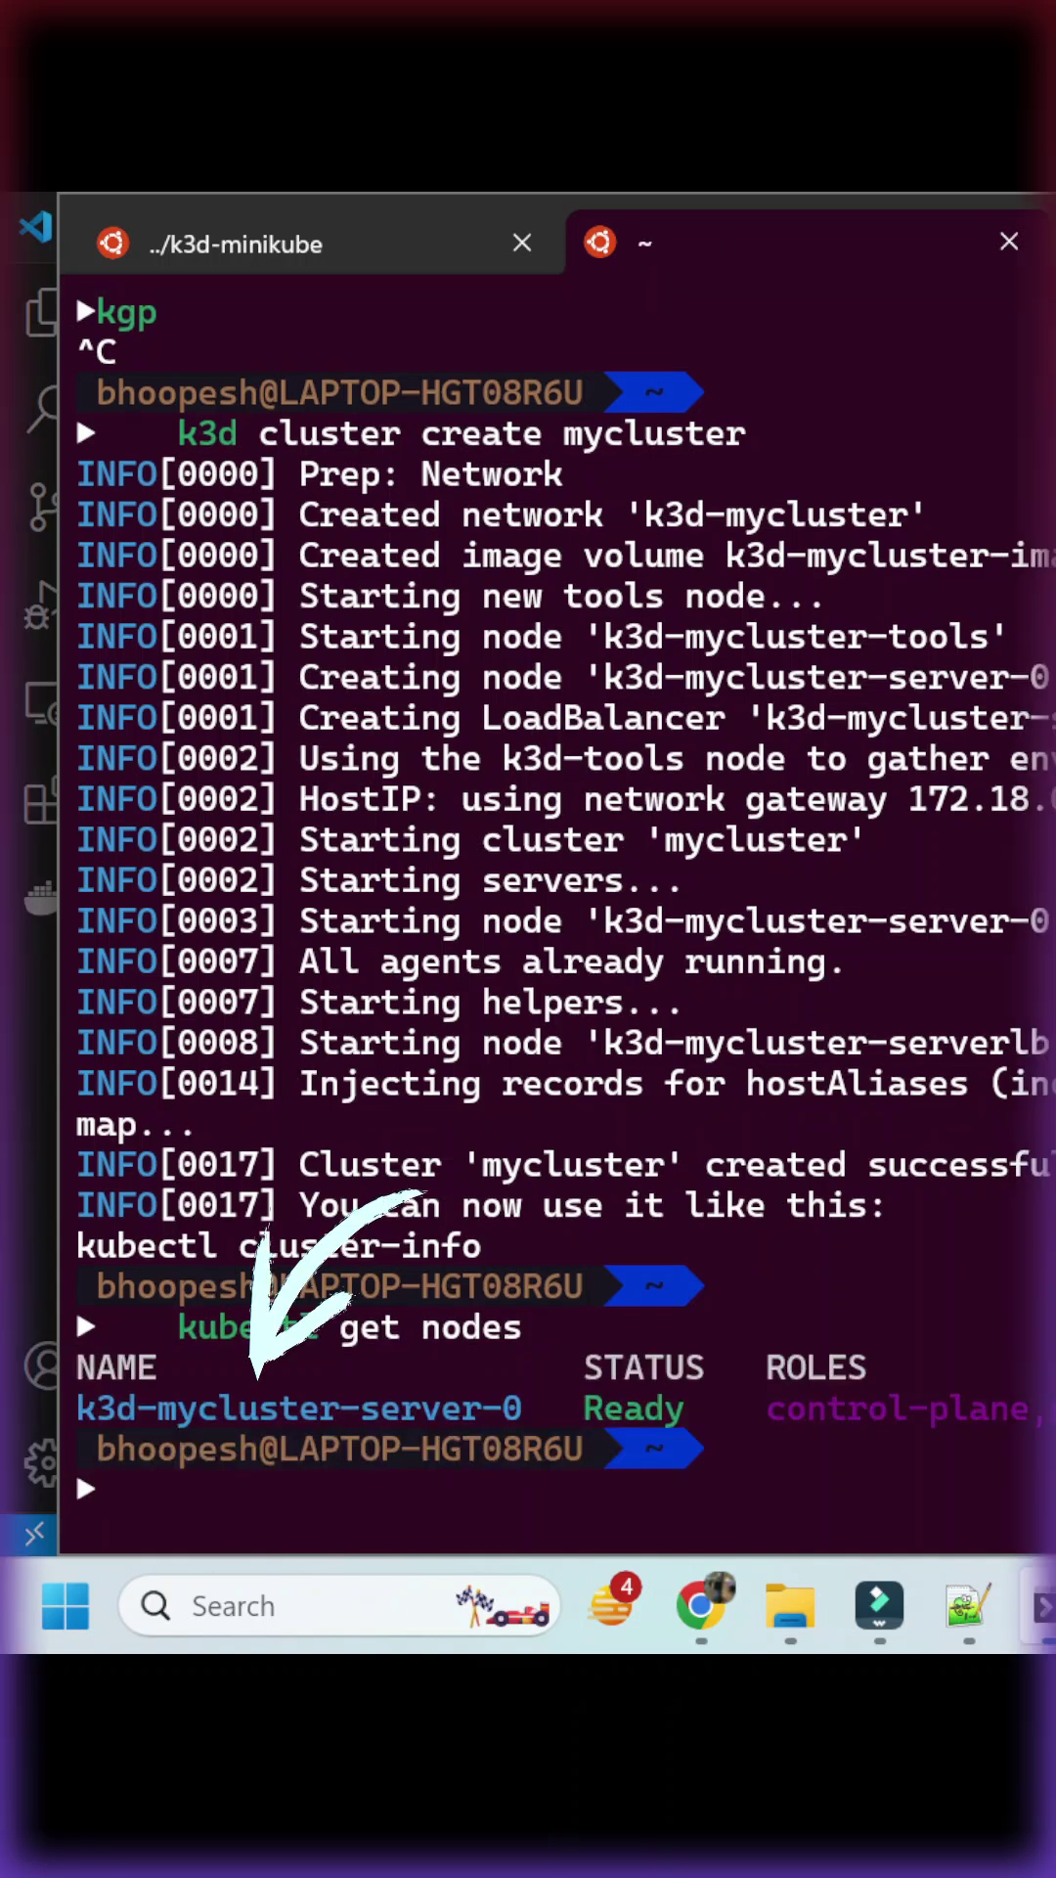
text(kubectl cluster-info)
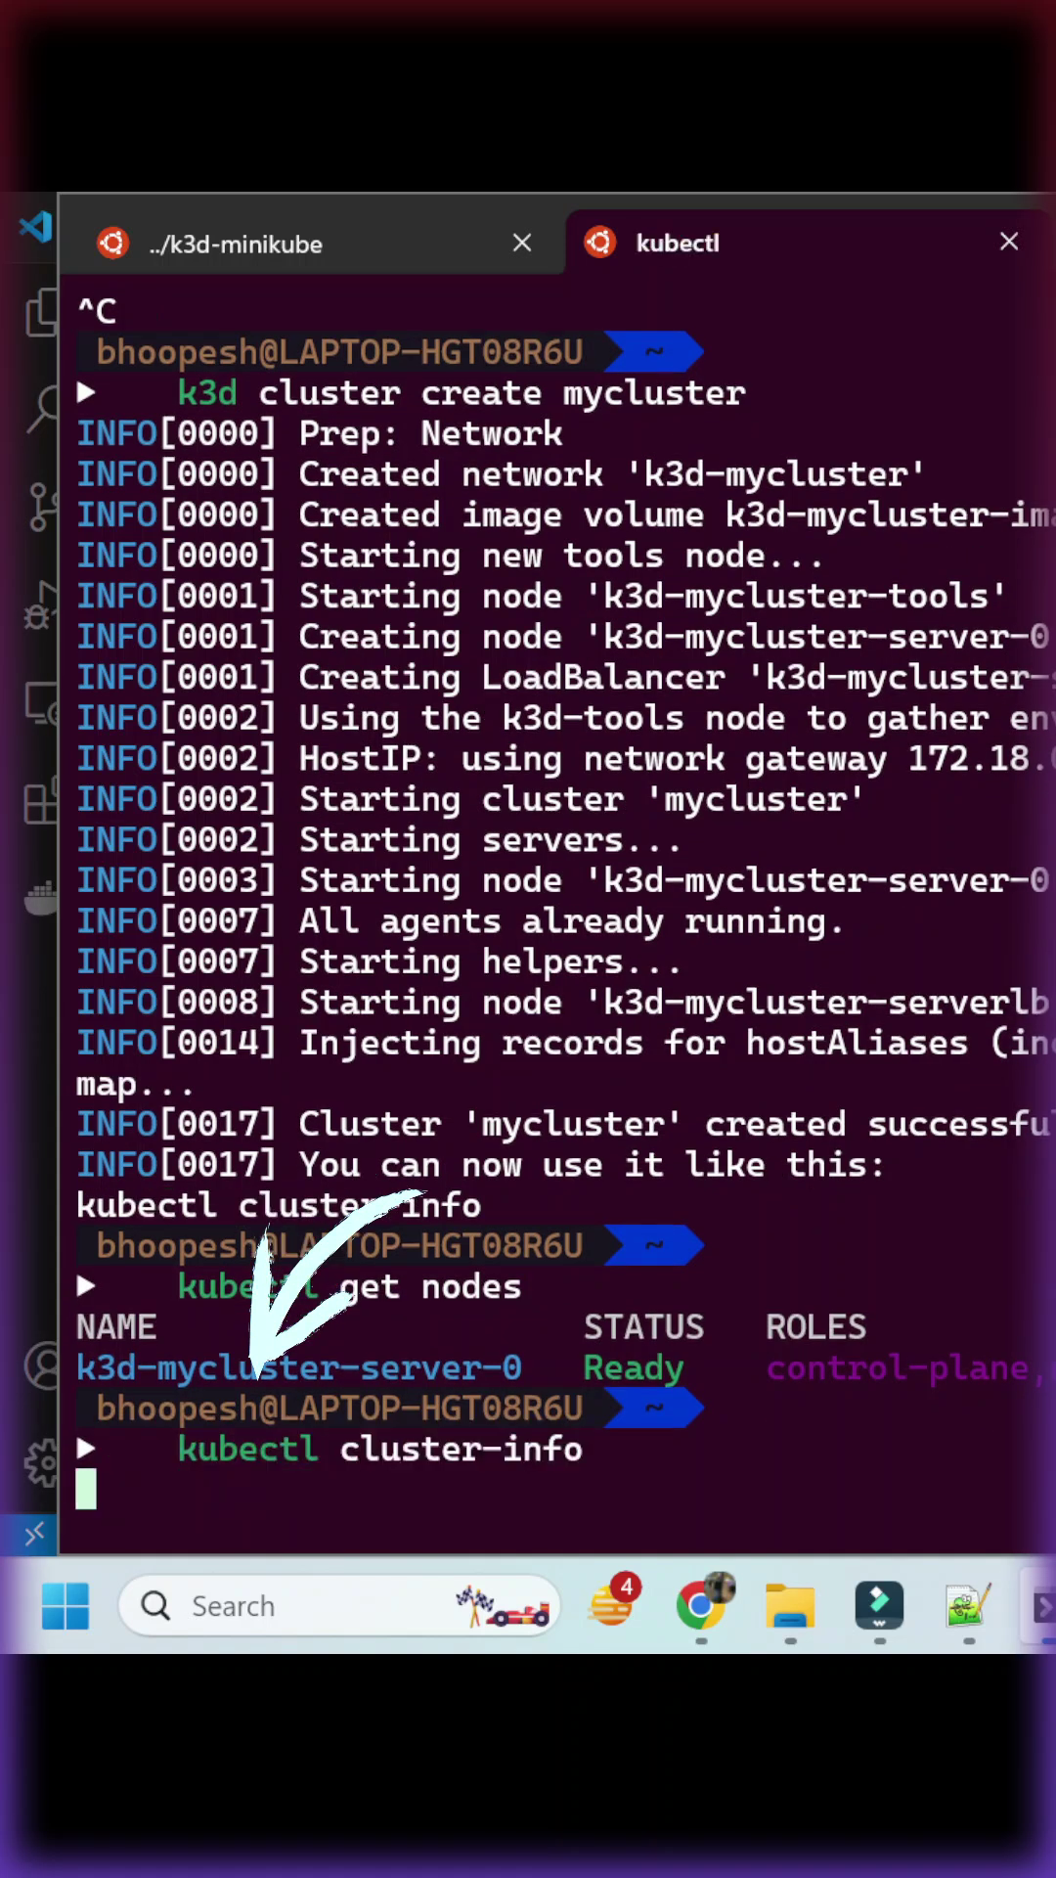
key(Return)
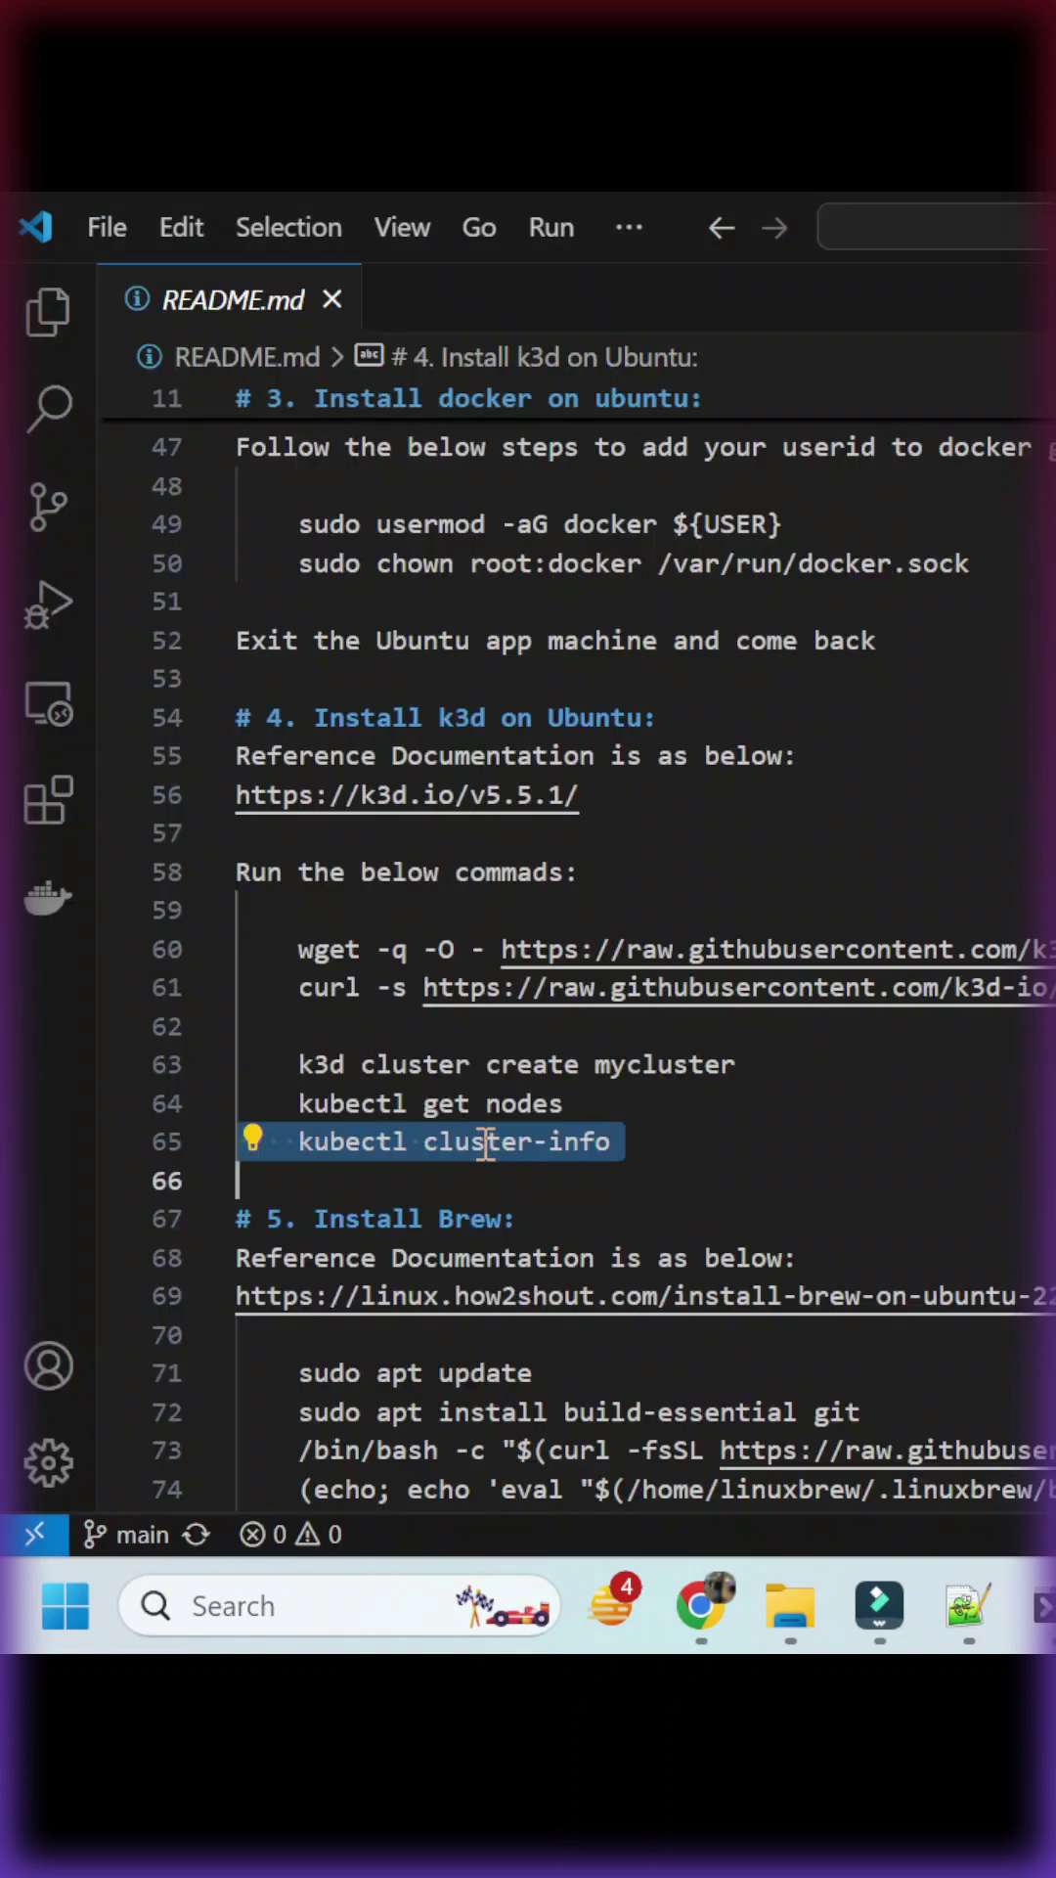
scroll(485, 1146, down, 2)
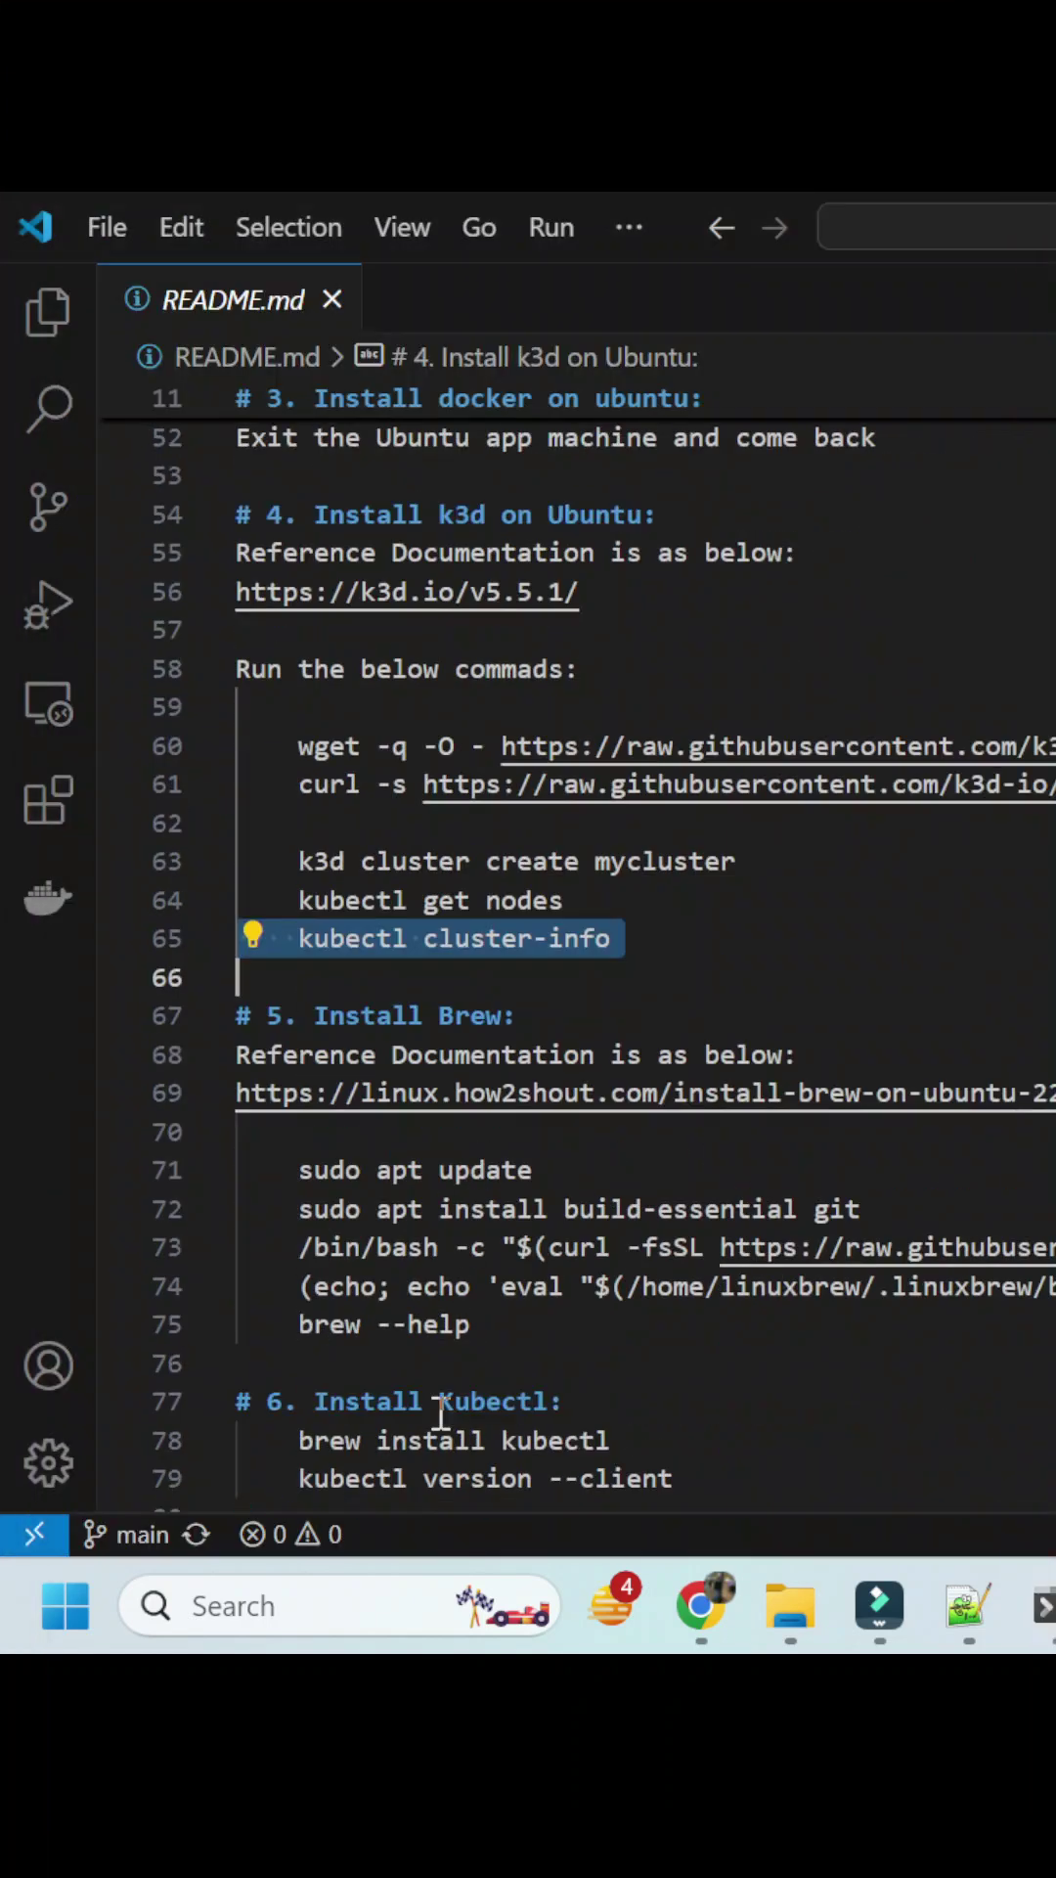
scroll(440, 1415, down, 3)
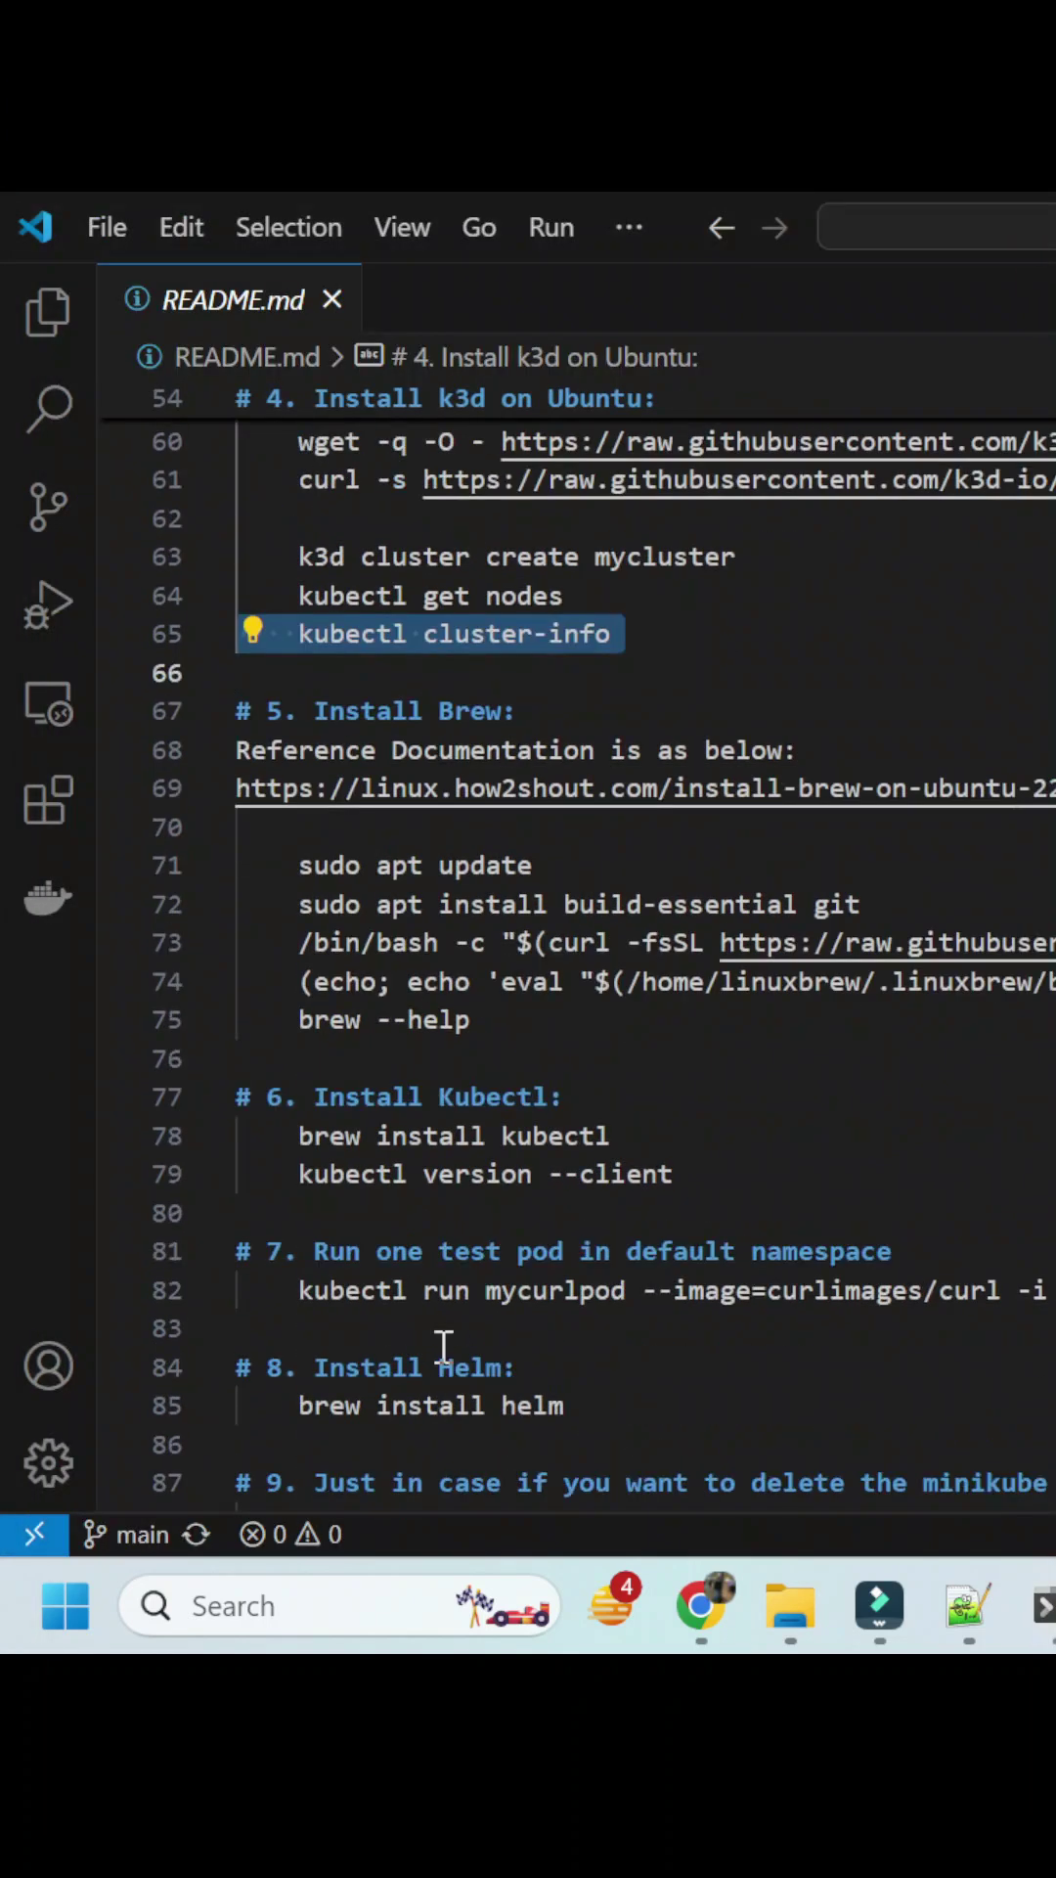
Run the README's kubectl run mycurlpod command, then list pods to see mycurlpod Running.
triple_click(493, 1291)
key(ctrl+c)
key(alt+Tab)
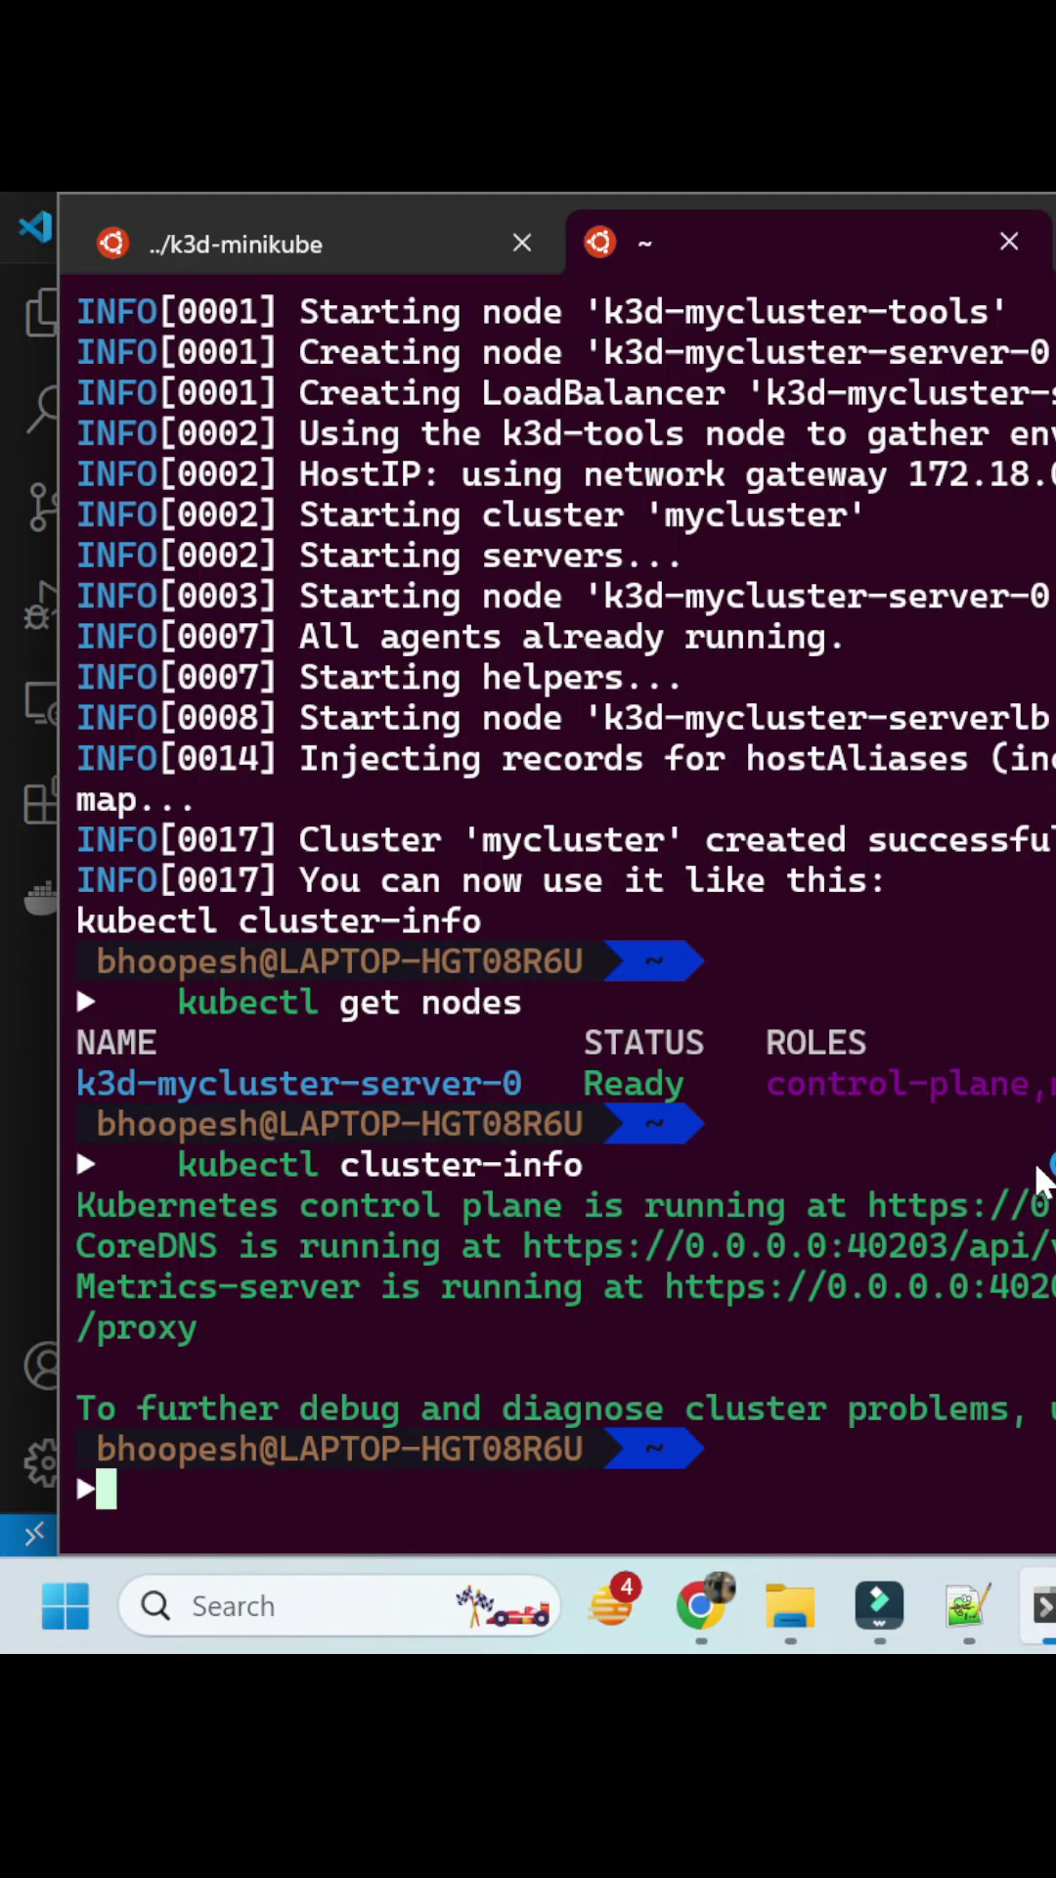
key(ctrl+v)
key(Return)
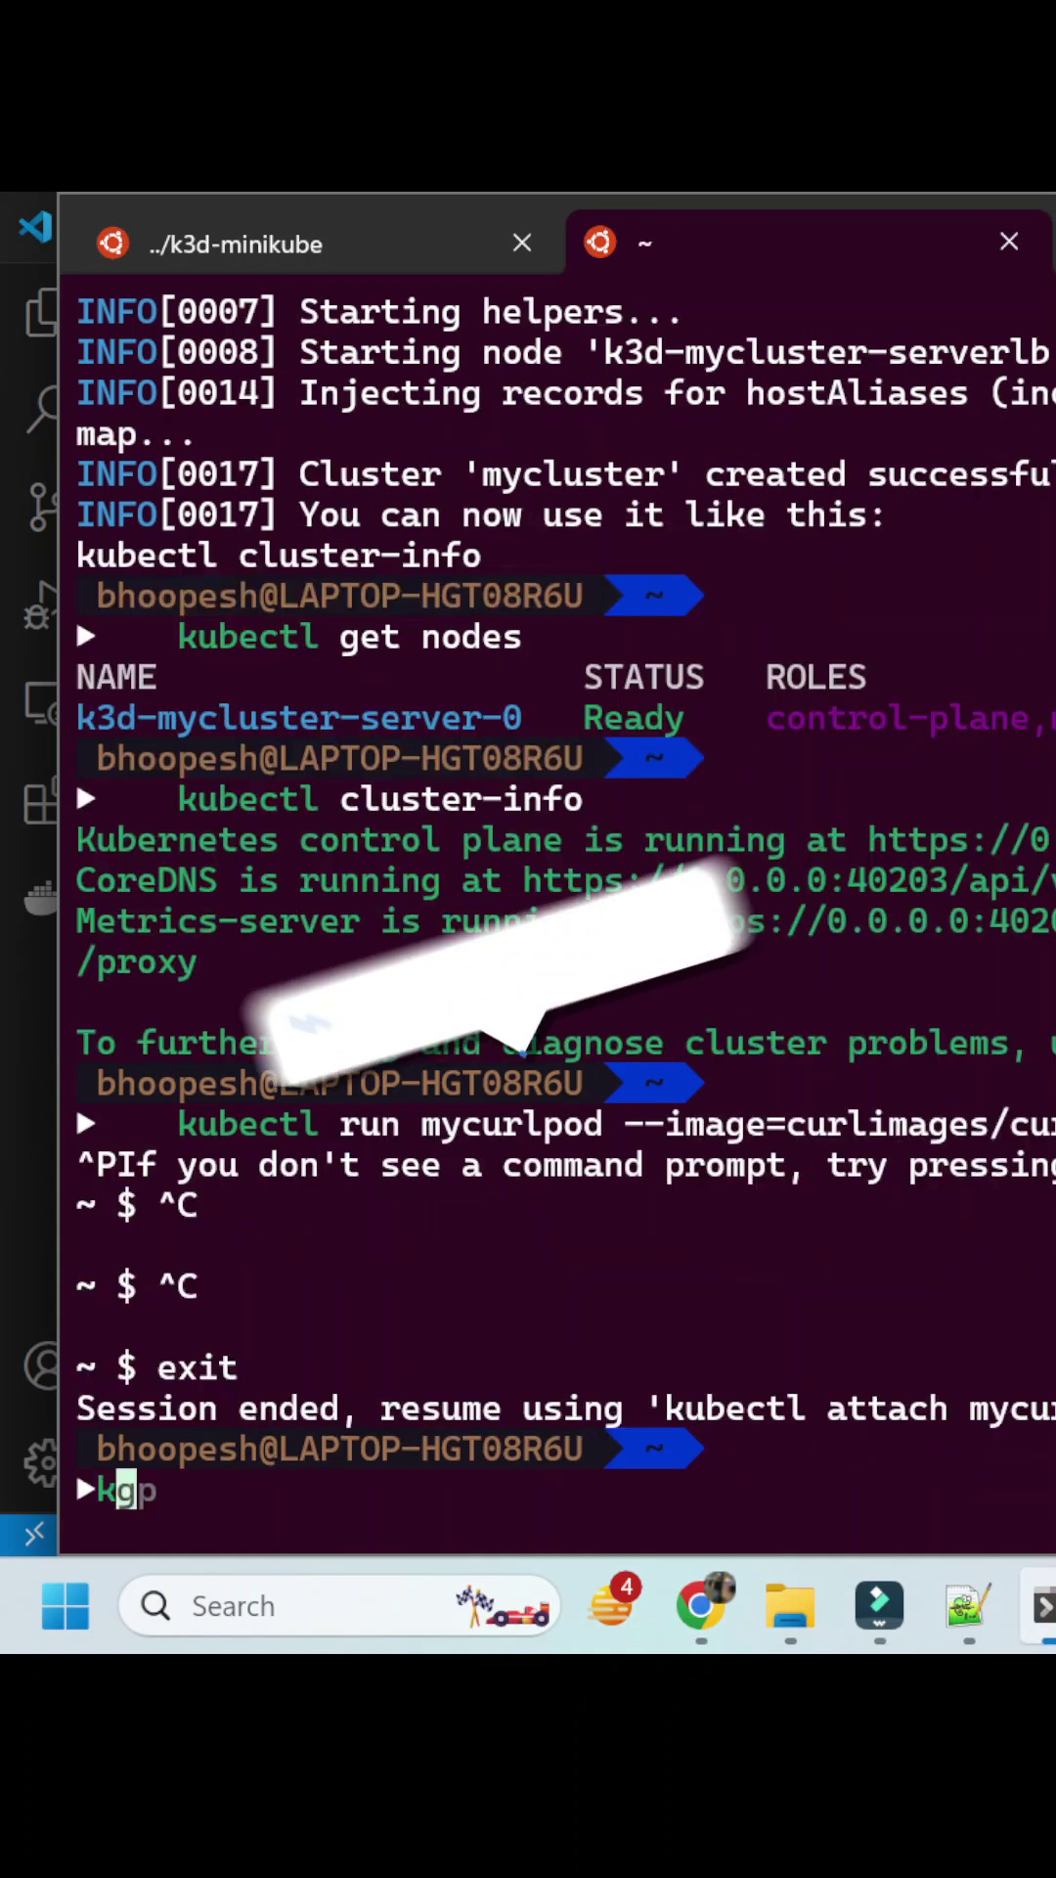
text(kgp)
key(Return)
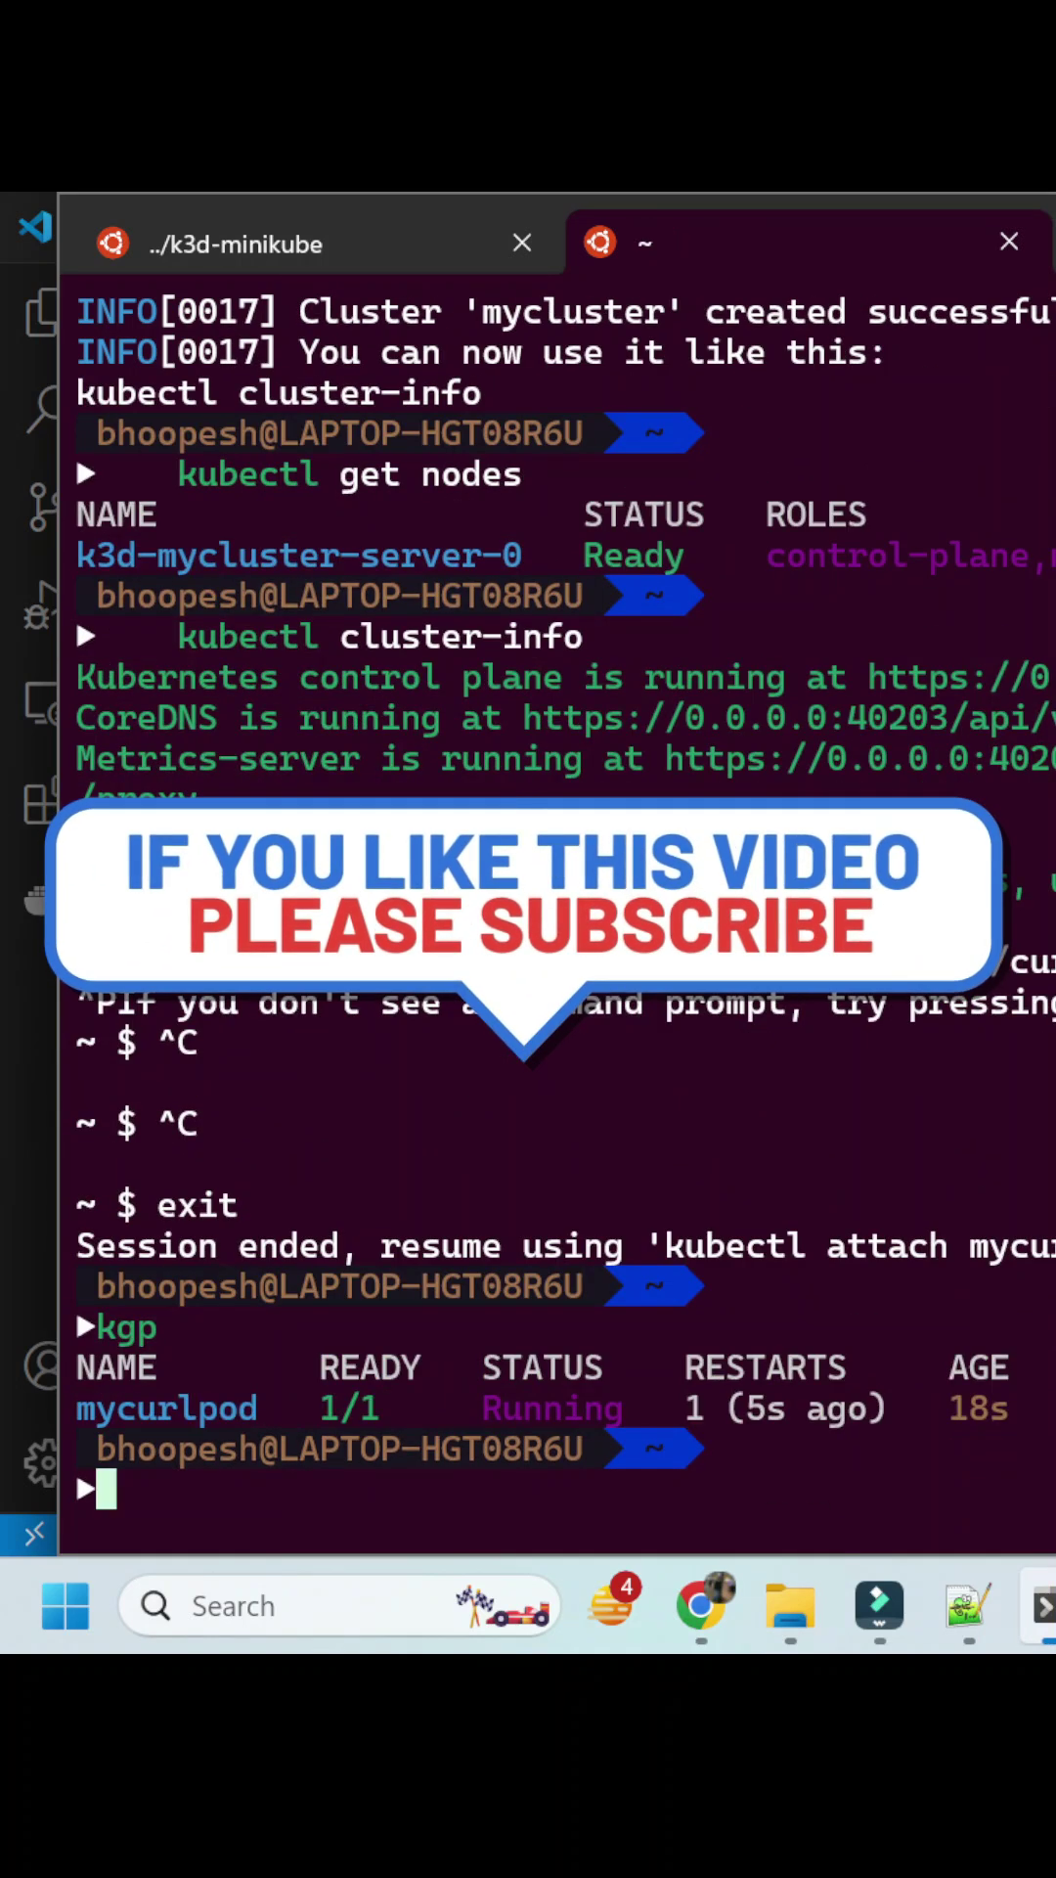